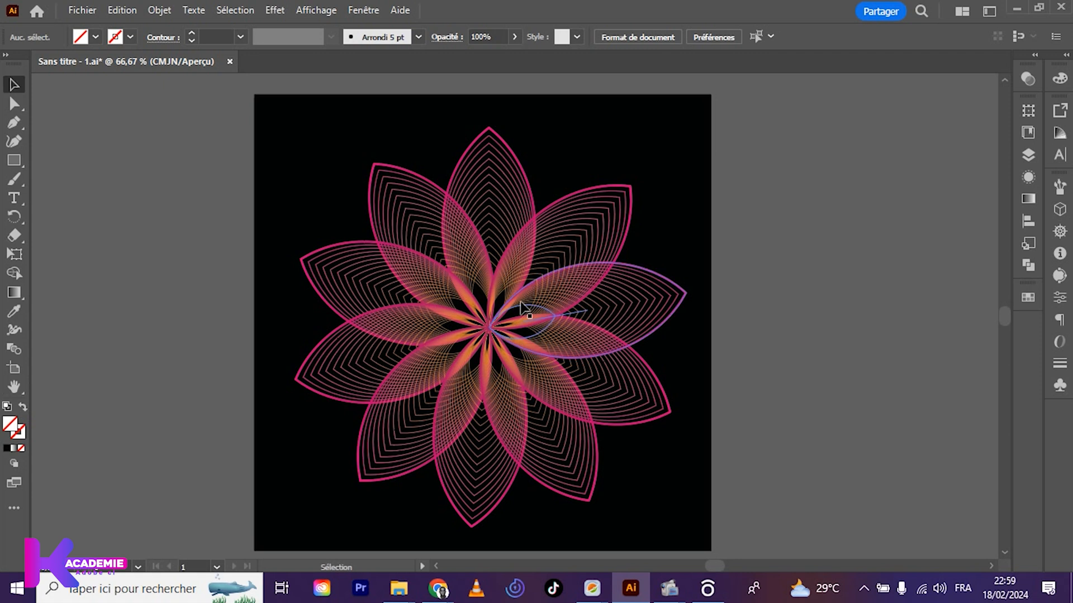
# - Move the finished flower off the artboard to its right side and scale it down to about 234 × 240 px
pyautogui.moveTo(276, 173); pyautogui.dragTo(678, 468)
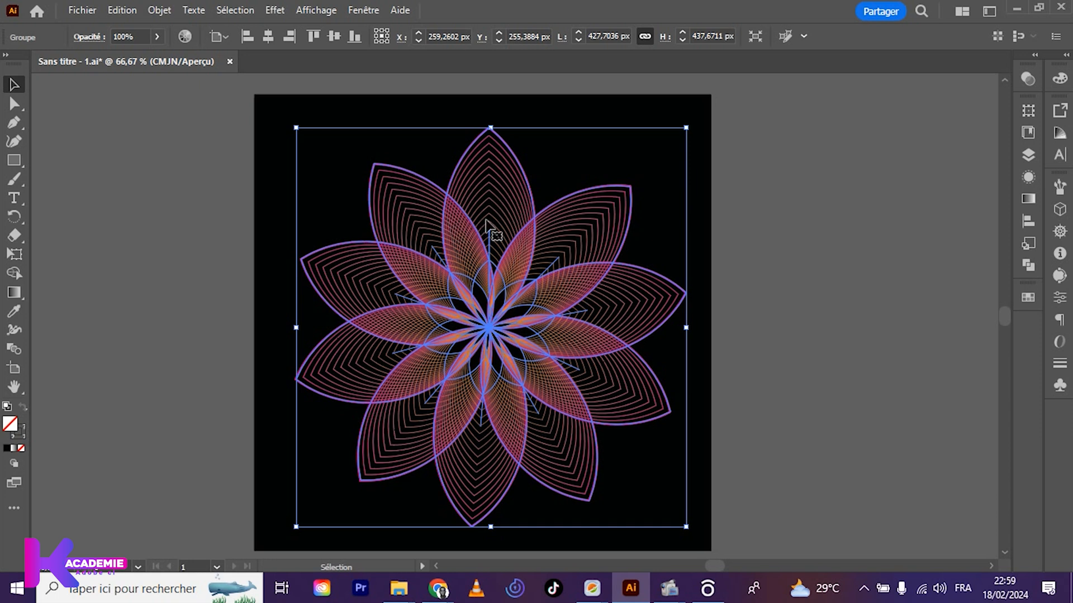
pyautogui.moveTo(512, 235); pyautogui.dragTo(813, 221)
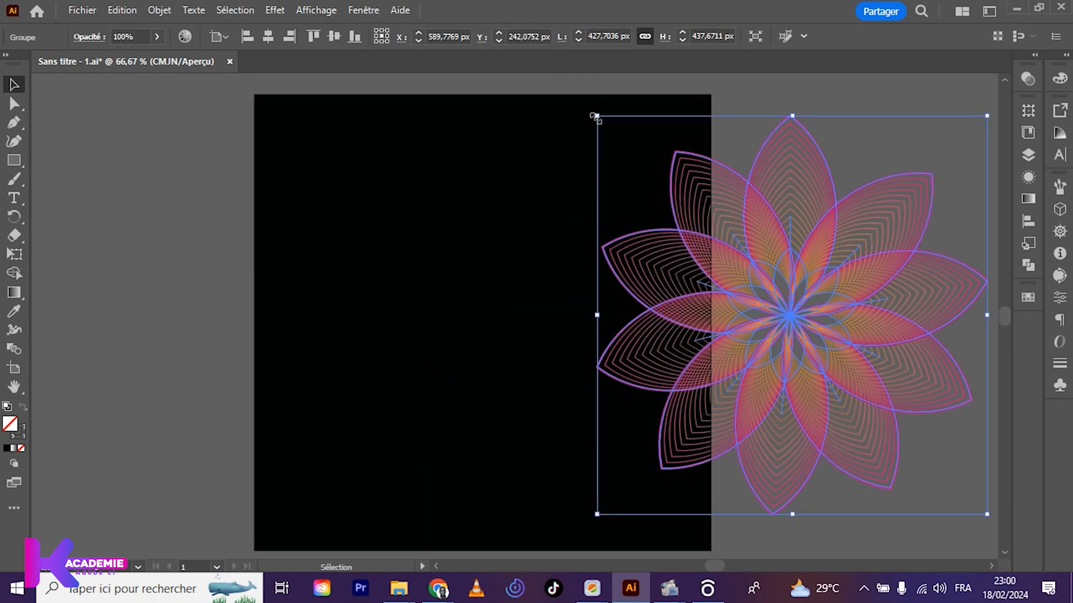
pyautogui.moveTo(596, 116); pyautogui.dragTo(682, 174)
pyautogui.moveTo(784, 264); pyautogui.dragTo(850, 267)
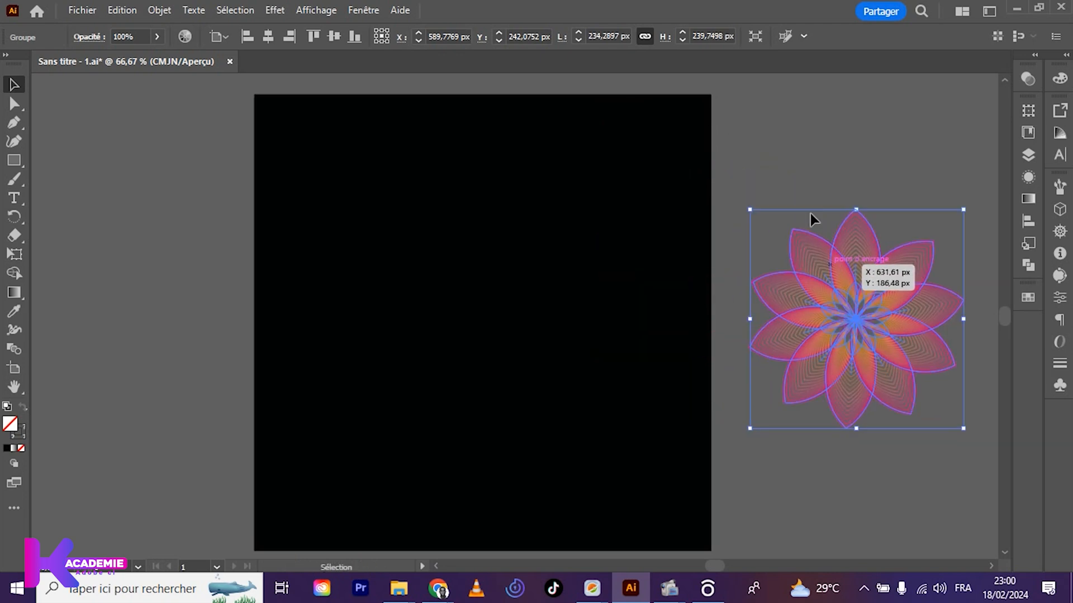
pyautogui.click(737, 216)
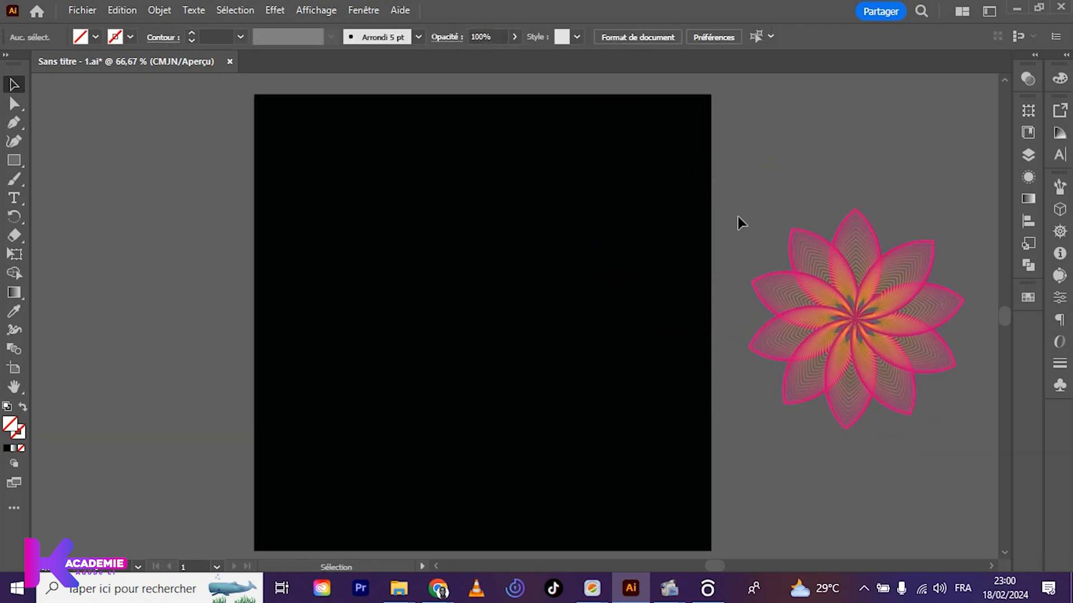
# - Draw a circle about 218 px in diameter and place it slightly left of the artboard's centre
pyautogui.click(9, 166)
pyautogui.click(76, 180)
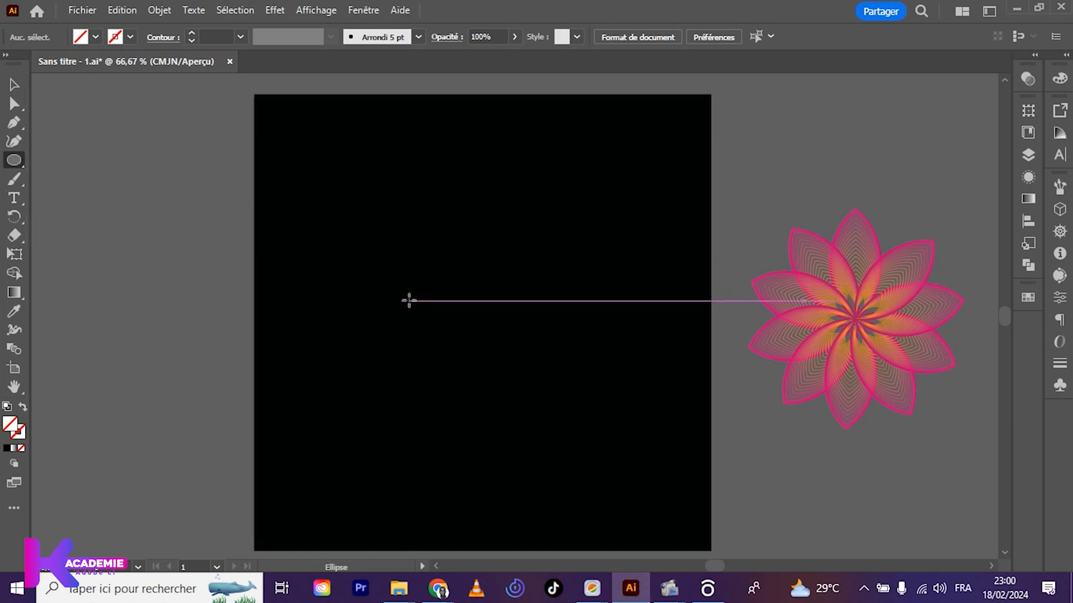
pyautogui.moveTo(381, 272); pyautogui.dragTo(581, 472)
pyautogui.press('v')
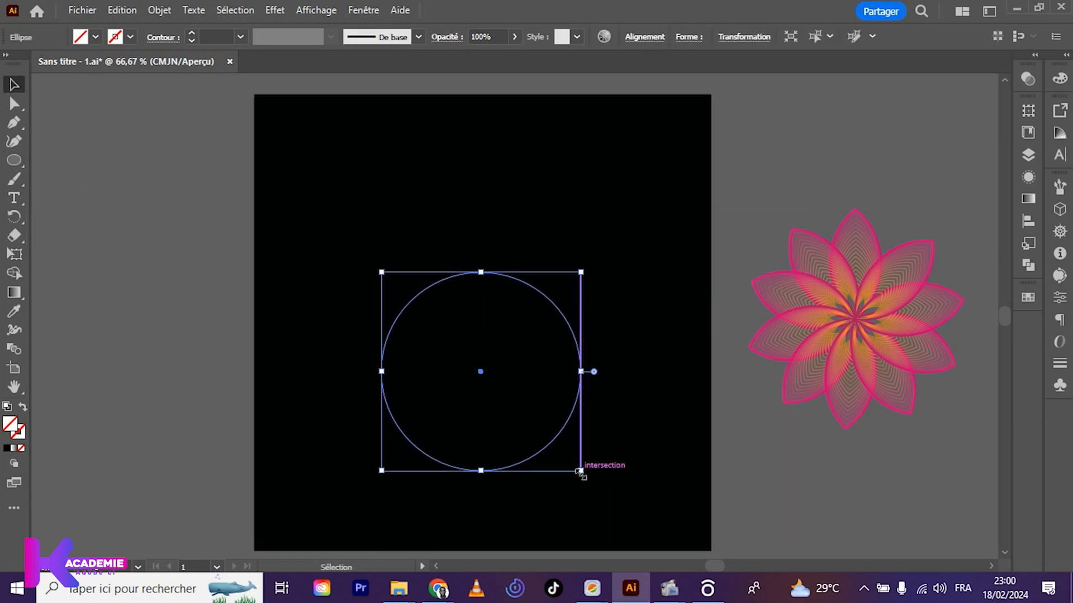
pyautogui.moveTo(480, 372); pyautogui.dragTo(438, 304)
pyautogui.click(297, 144)
pyautogui.moveTo(319, 173); pyautogui.dragTo(517, 399)
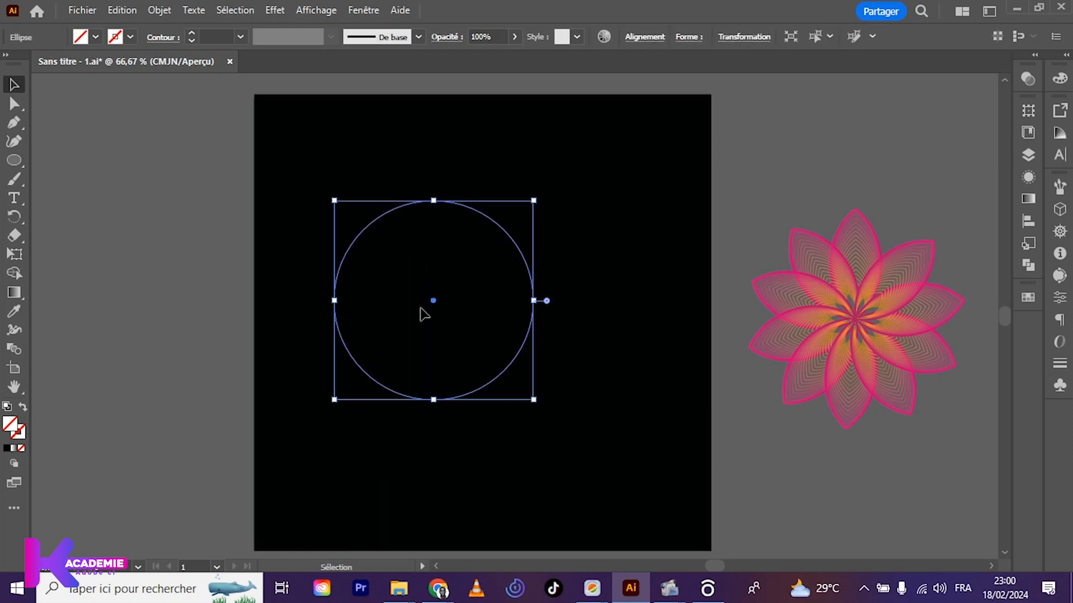
# - Give the circle a blue stroke with a 2 pt weight
pyautogui.click(130, 37)
pyautogui.click(87, 64)
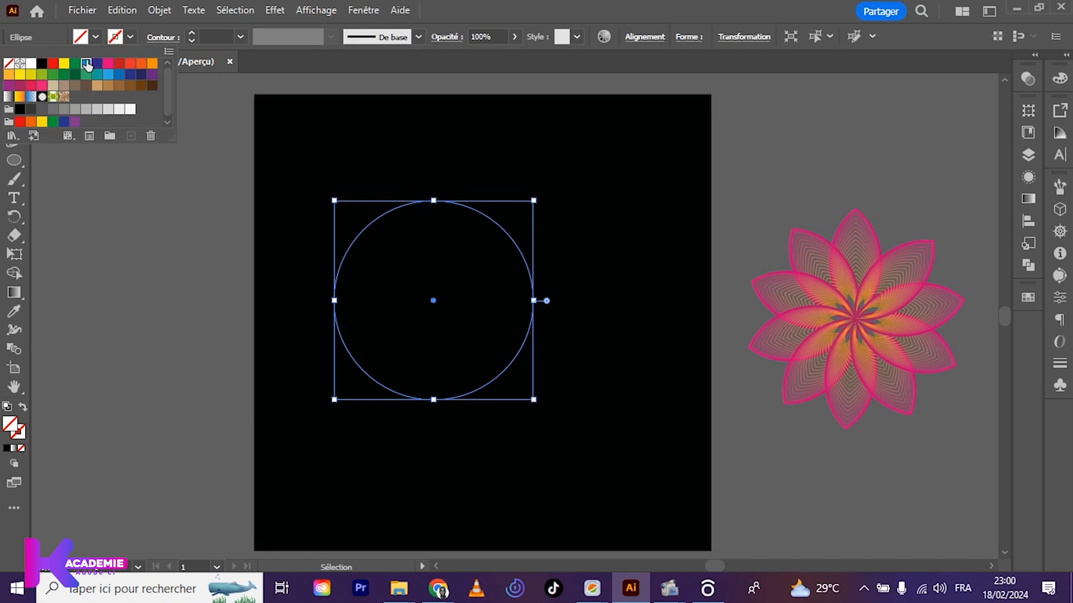
pyautogui.click(192, 32)
pyautogui.click(182, 131)
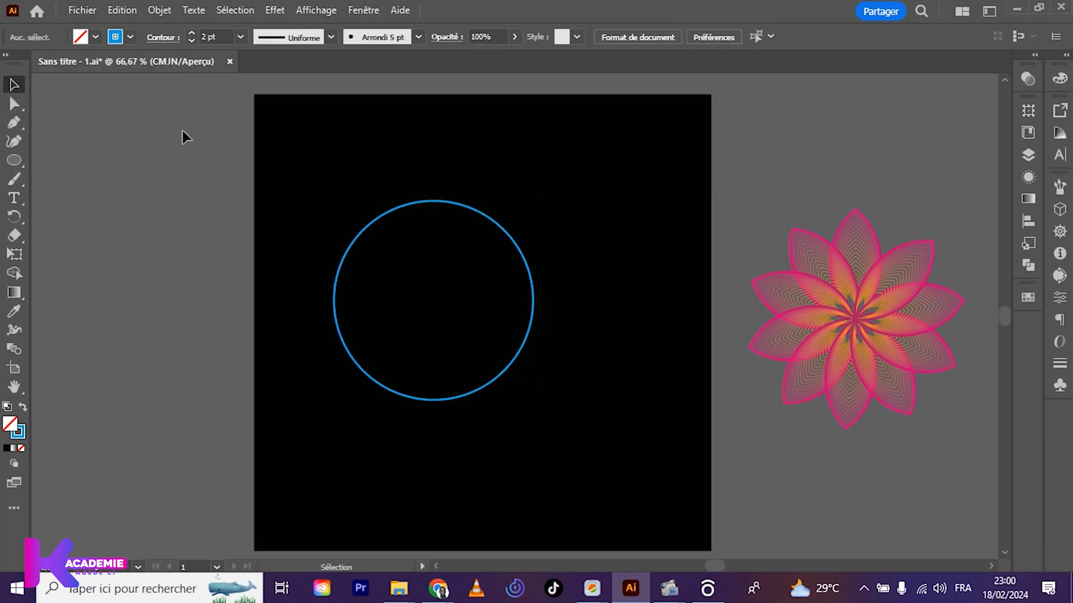
pyautogui.click(95, 37)
pyautogui.click(75, 64)
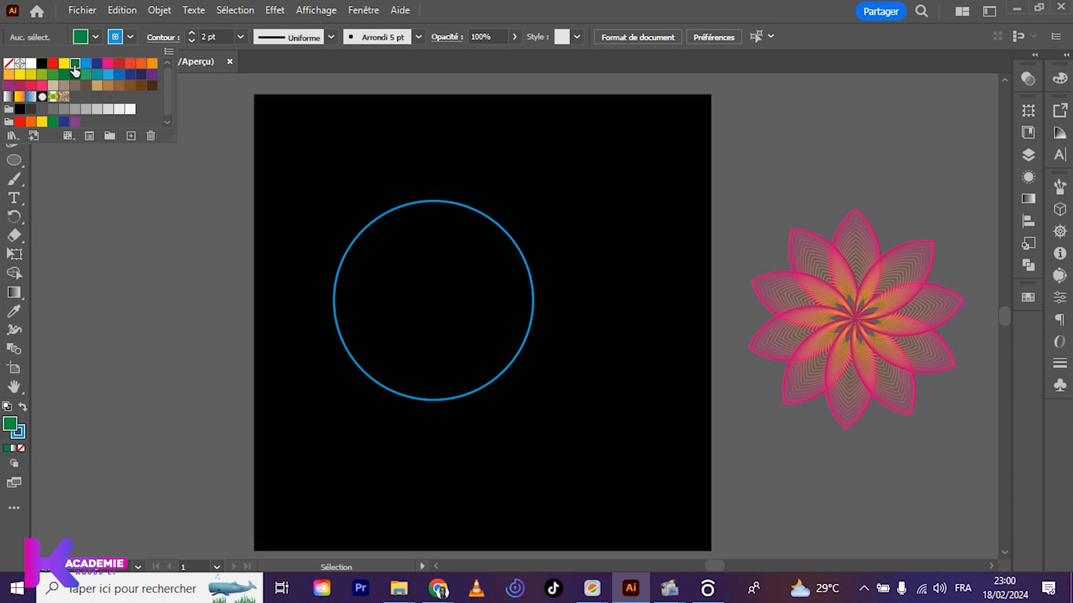
pyautogui.click(364, 184)
# - Try a yellow fill on the blue-outlined circle and set the fill back to none
pyautogui.moveTo(327, 182); pyautogui.dragTo(501, 408)
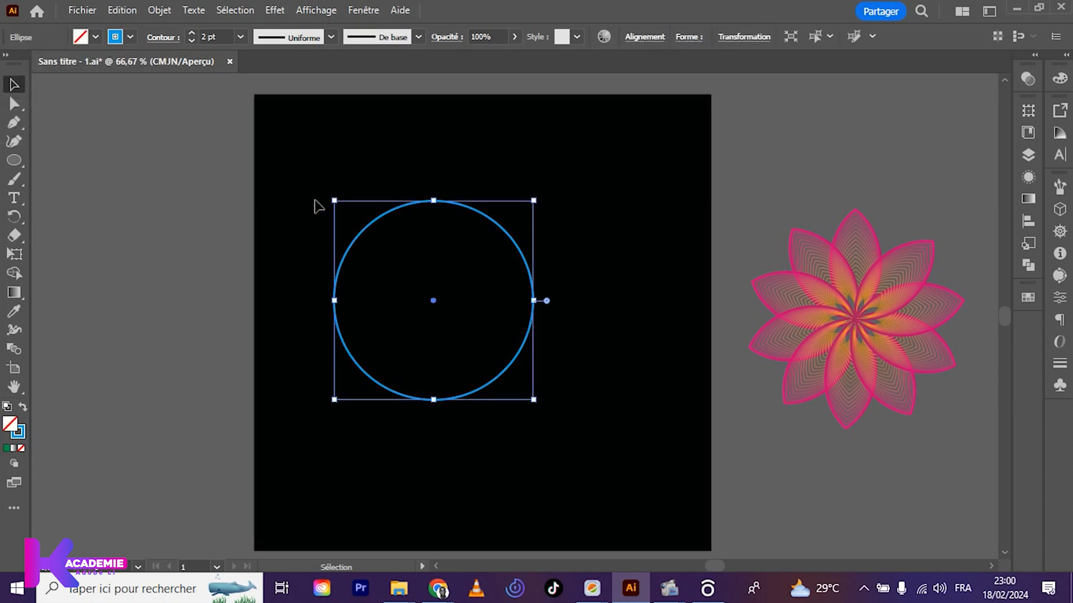
pyautogui.click(129, 37)
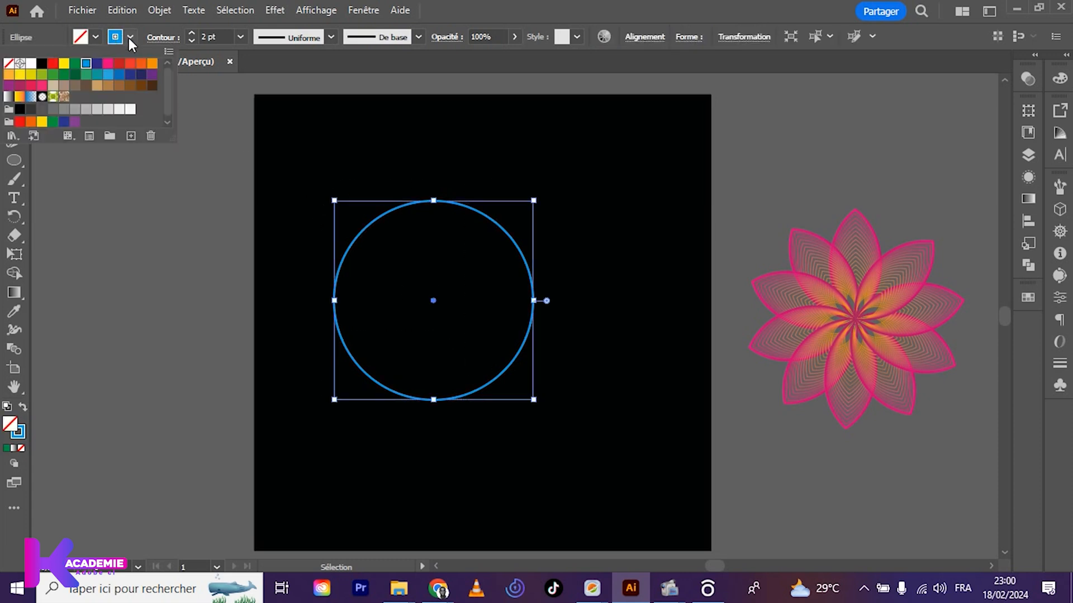
pyautogui.click(94, 38)
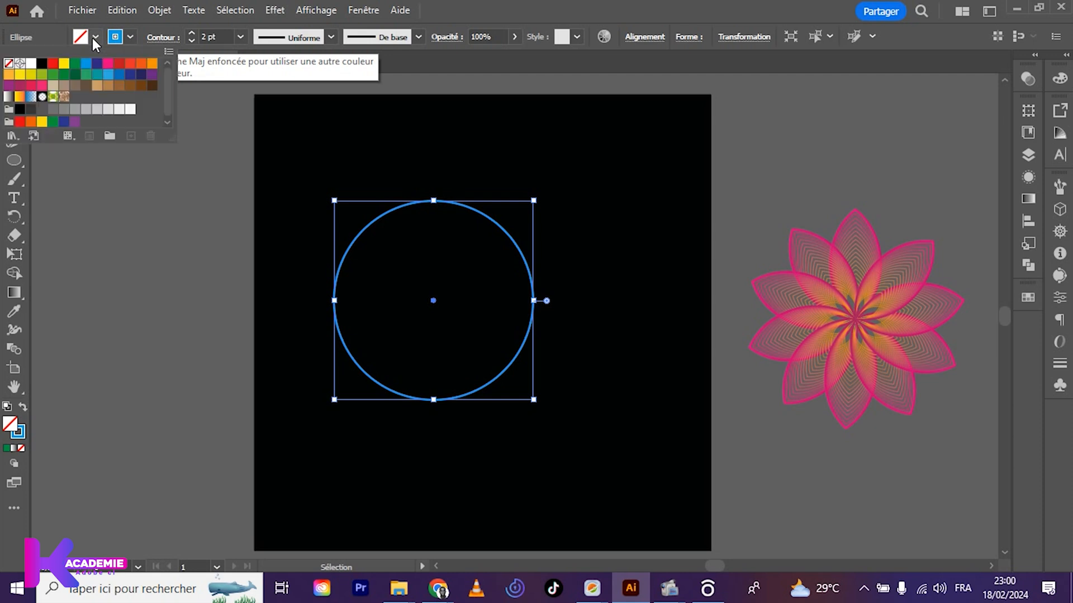
pyautogui.click(65, 63)
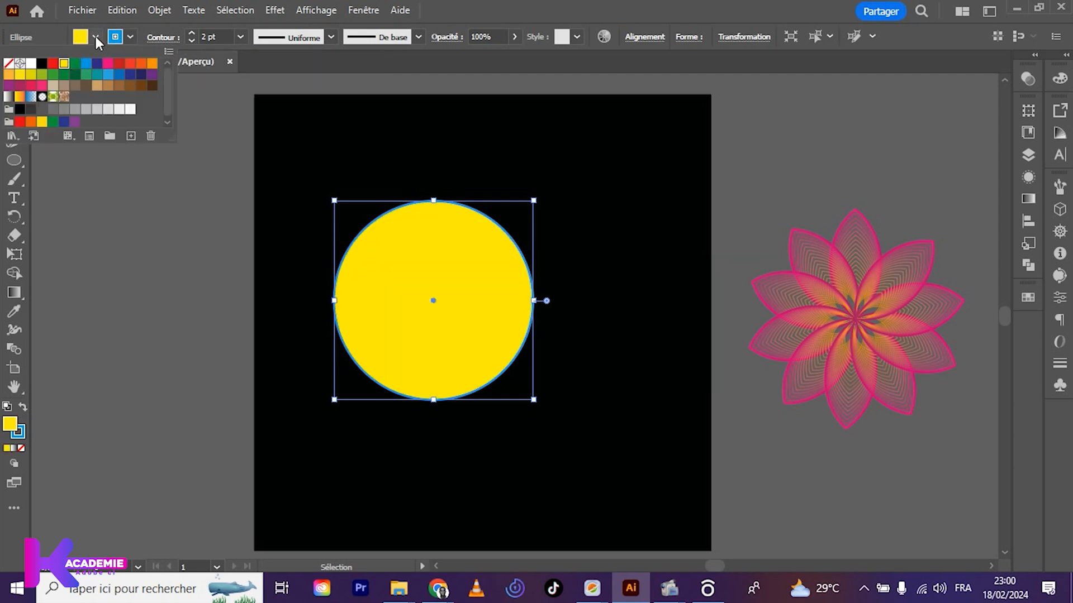
pyautogui.click(95, 36)
pyautogui.click(95, 37)
pyautogui.click(9, 64)
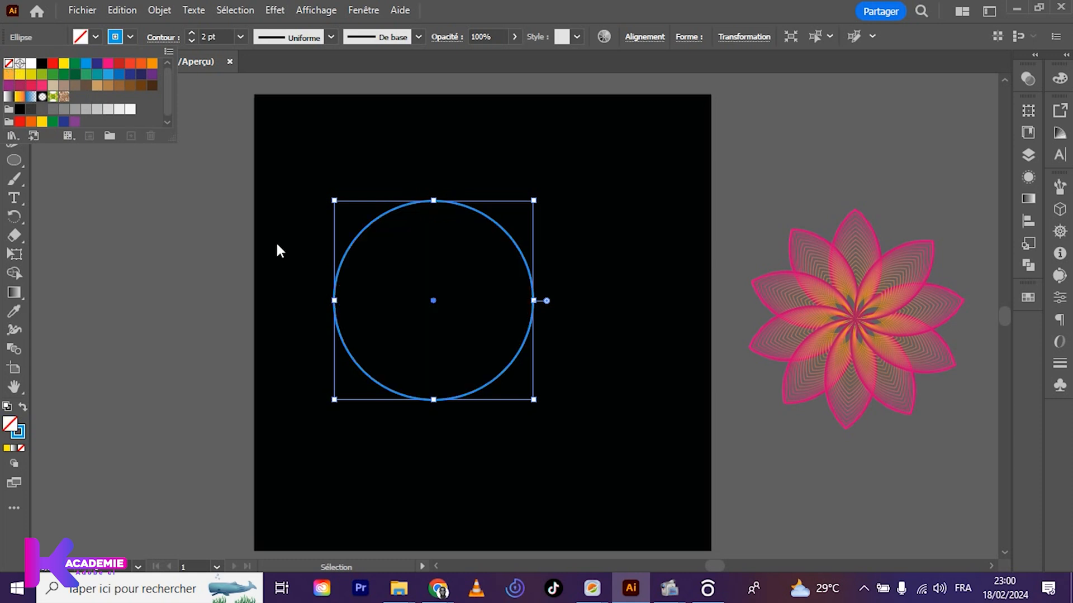
# - Duplicate the circle horizontally to the right so that the copy overlaps the original by almost half
pyautogui.click(403, 294)
pyautogui.click(318, 242)
pyautogui.moveTo(304, 210); pyautogui.dragTo(509, 350)
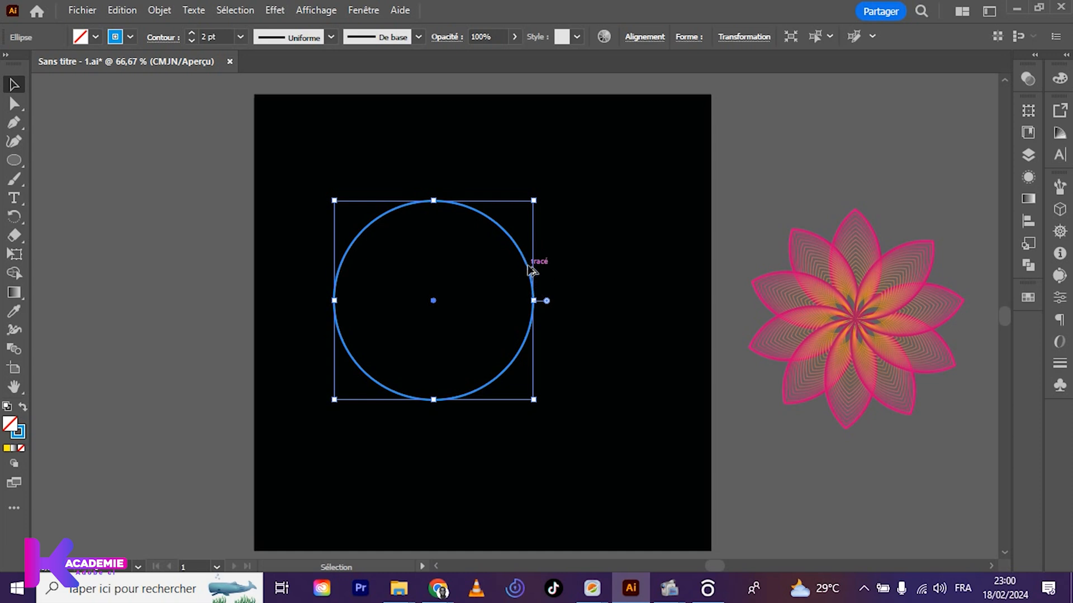
pyautogui.moveTo(529, 277); pyautogui.dragTo(602, 268)
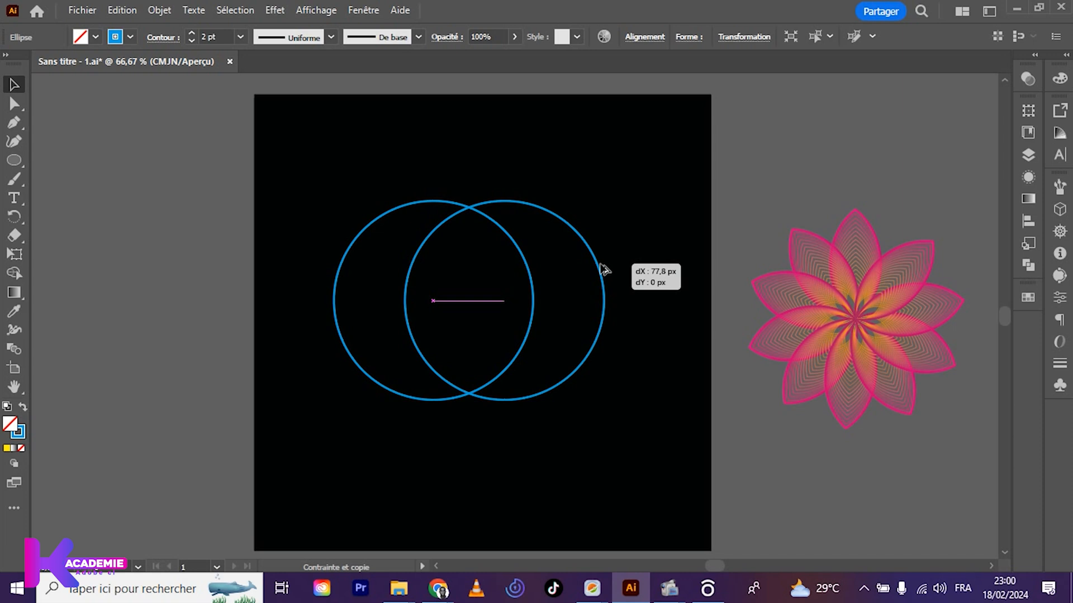
pyautogui.moveTo(602, 269); pyautogui.dragTo(646, 279)
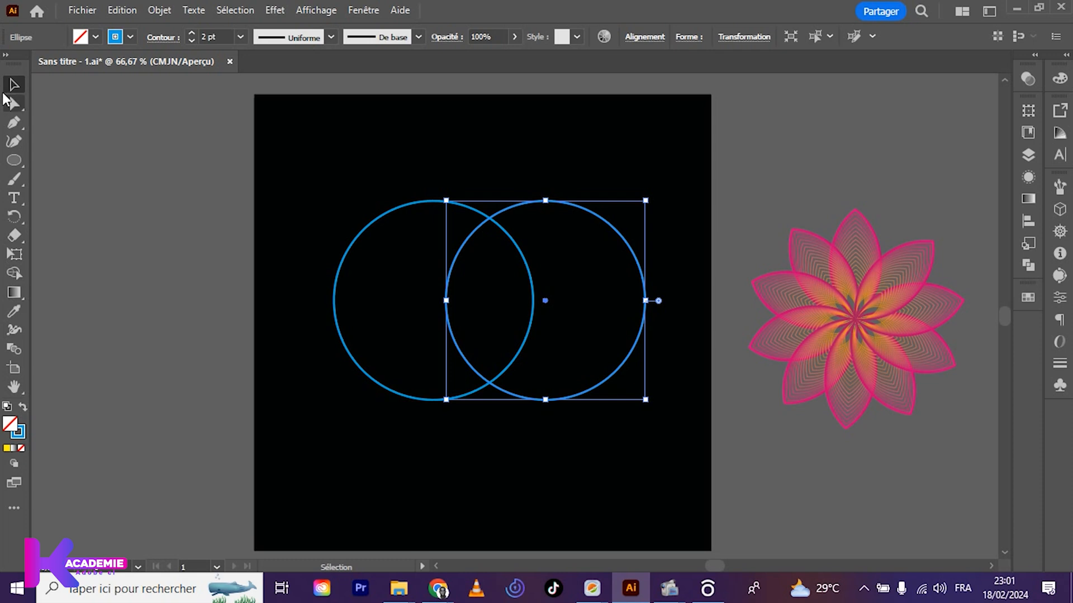
# - Remove the outer parts of both circles with the Shape Builder, keeping the central petal, and move it slightly up and left
pyautogui.moveTo(296, 163); pyautogui.dragTo(626, 402)
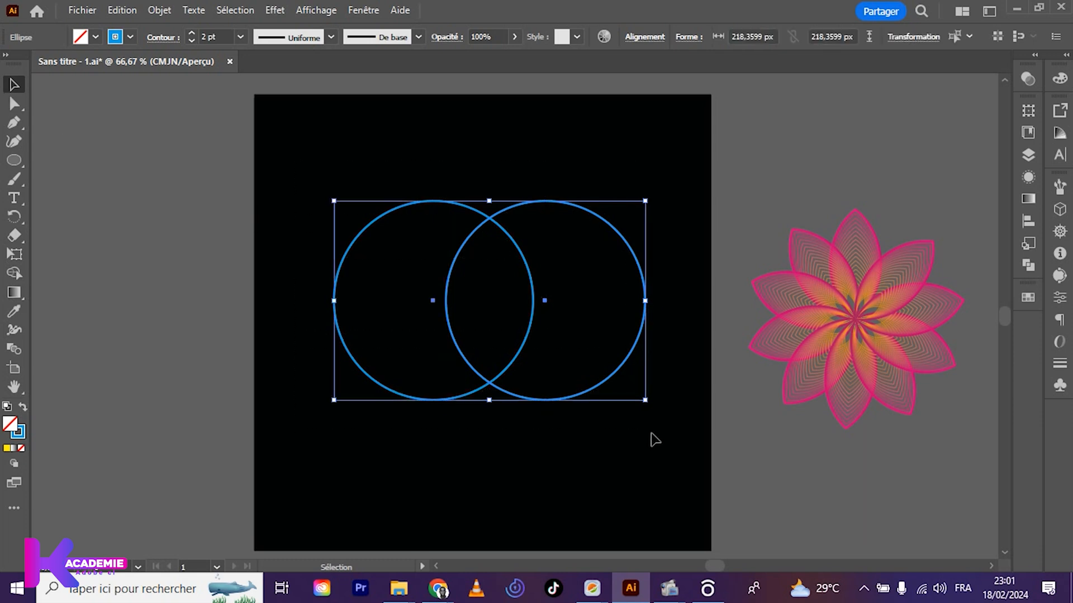
pyautogui.click(14, 272)
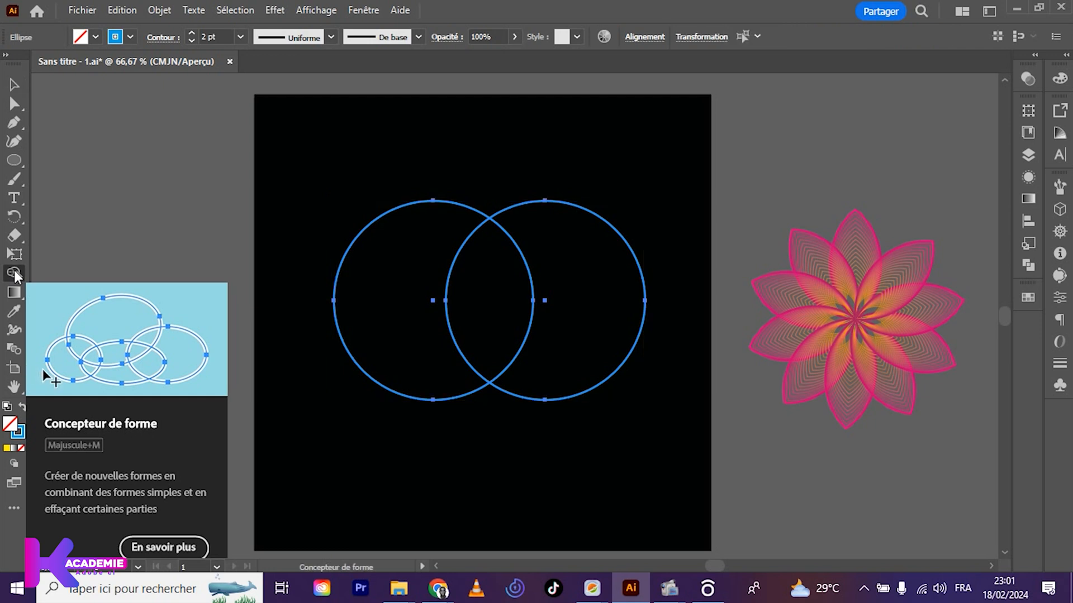
pyautogui.keyDown('alt'); pyautogui.click(391, 297); pyautogui.keyUp('alt')
pyautogui.keyDown('alt'); pyautogui.click(564, 280); pyautogui.keyUp('alt')
pyautogui.press('v')
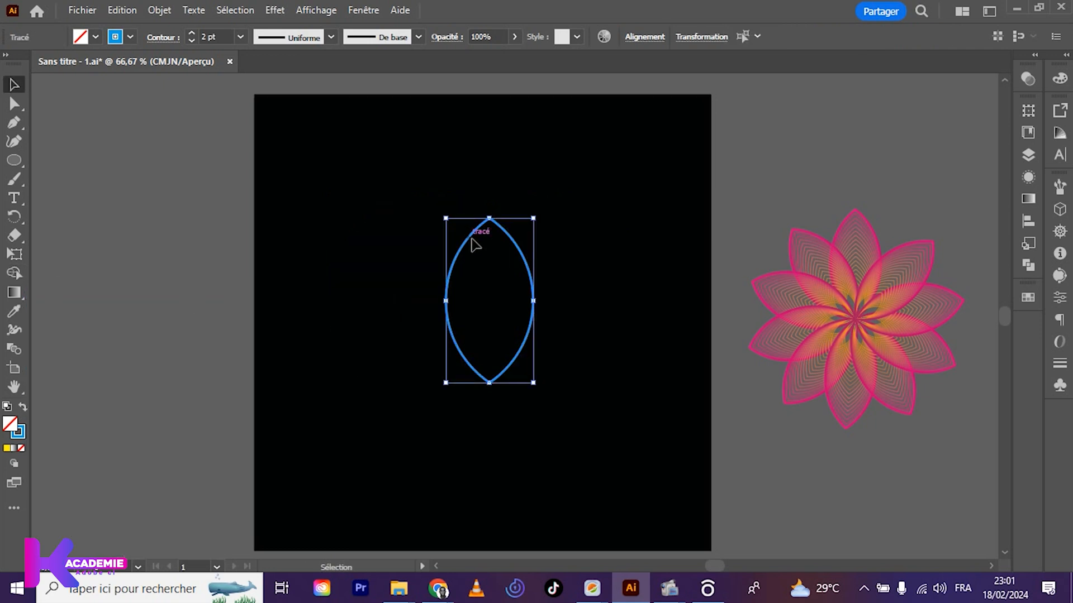
pyautogui.moveTo(479, 242); pyautogui.dragTo(422, 219)
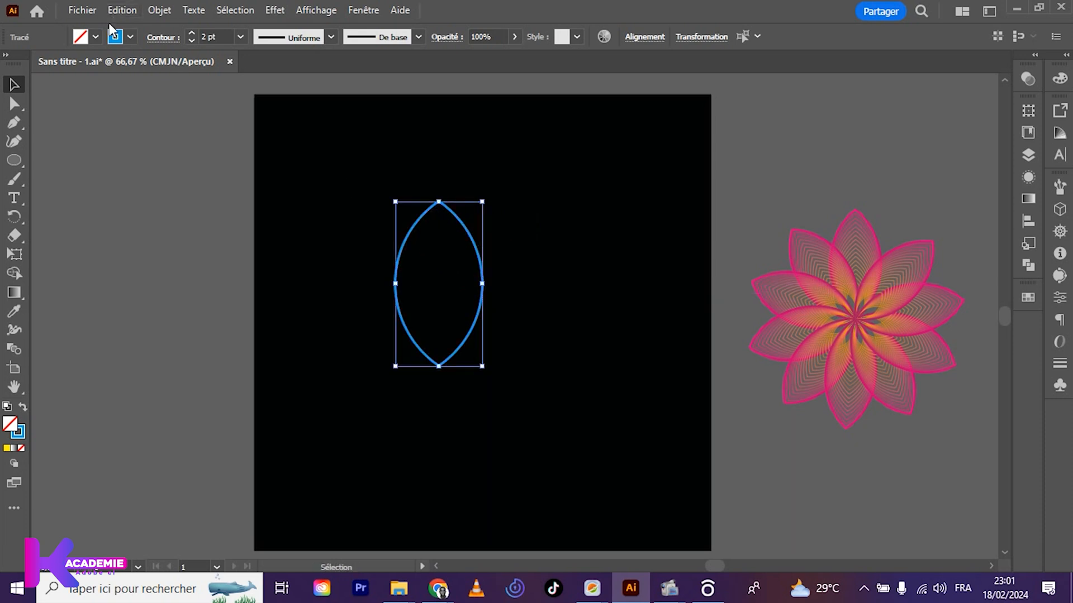
# - Give the petal a pink stroke with no fill and move it slightly down on the artboard
pyautogui.click(96, 36)
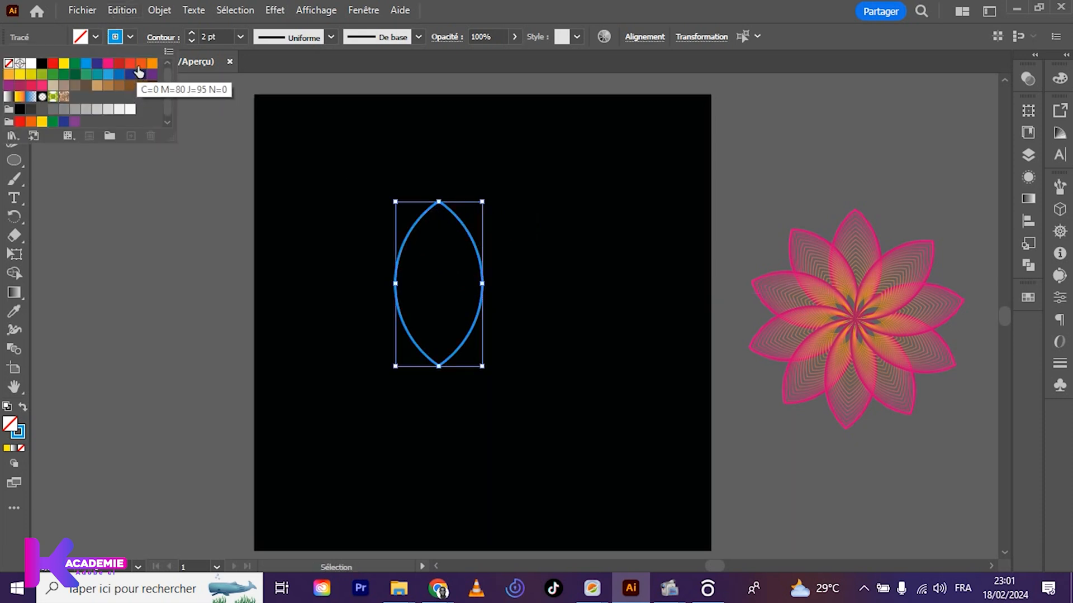
pyautogui.click(108, 63)
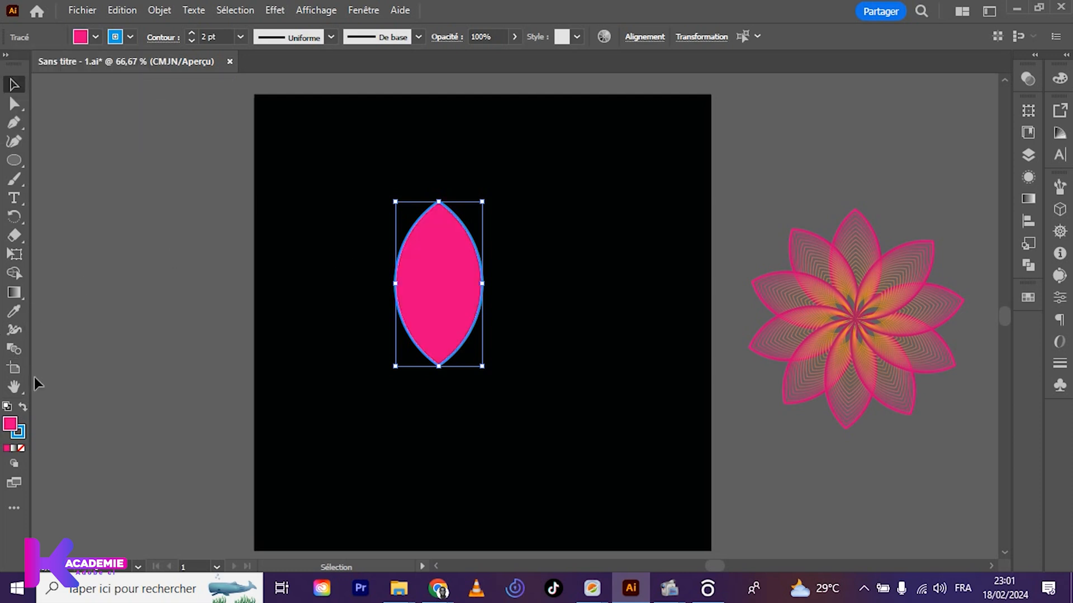
pyautogui.click(22, 407)
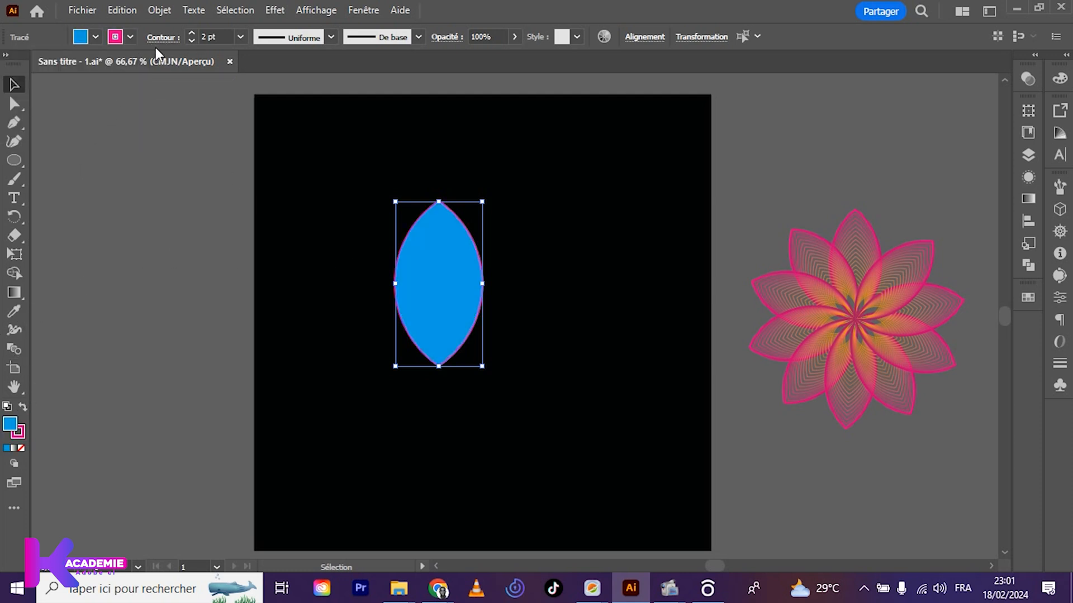
pyautogui.click(129, 37)
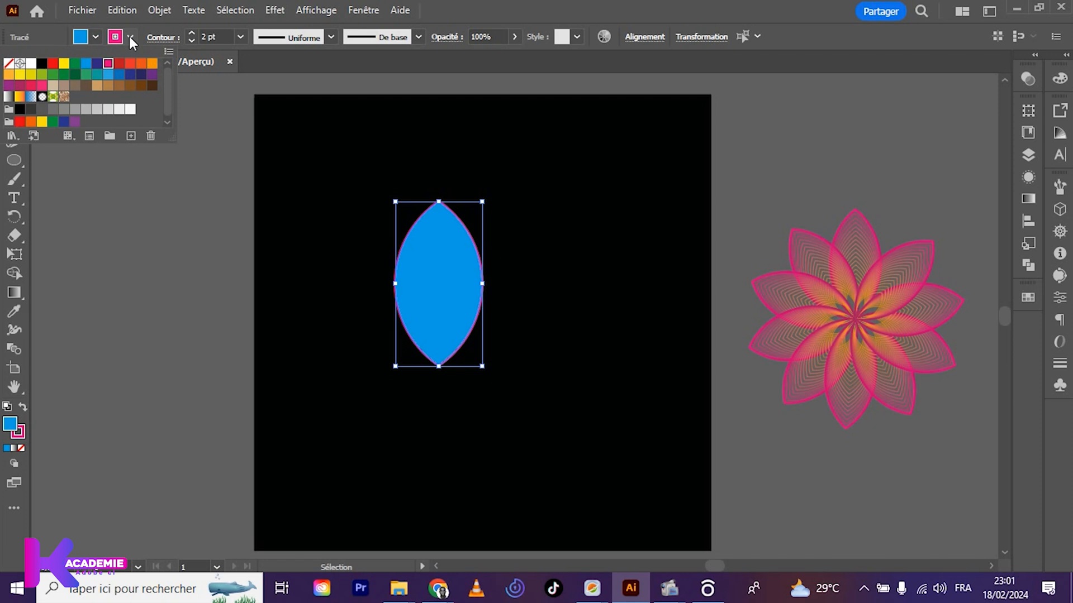
pyautogui.click(91, 34)
pyautogui.click(92, 35)
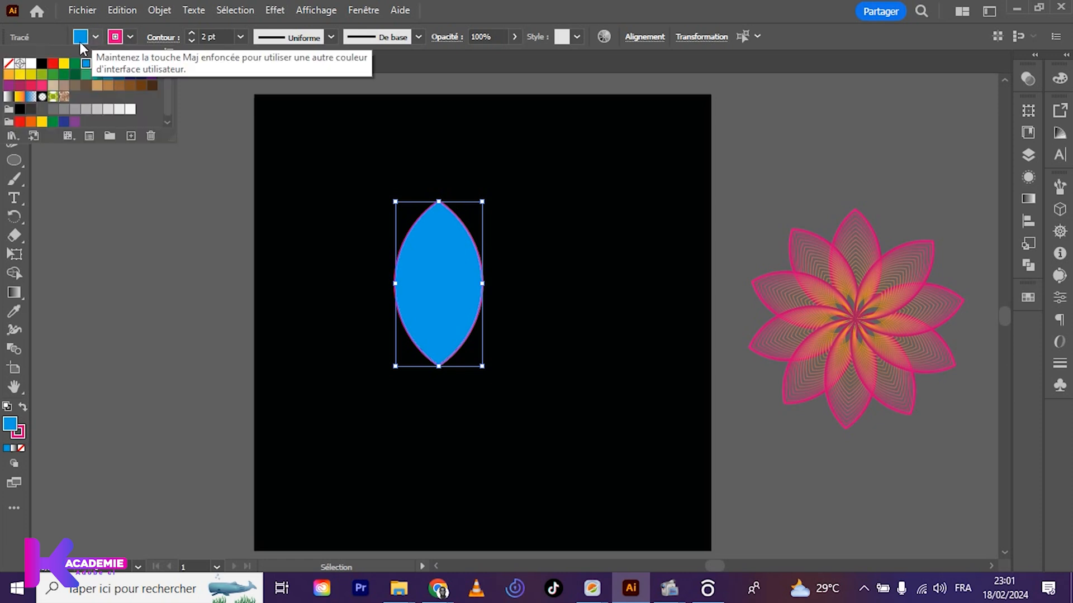
pyautogui.click(8, 67)
pyautogui.click(294, 264)
pyautogui.click(302, 267)
pyautogui.moveTo(348, 205); pyautogui.dragTo(493, 342)
pyautogui.moveTo(479, 269); pyautogui.dragTo(486, 307)
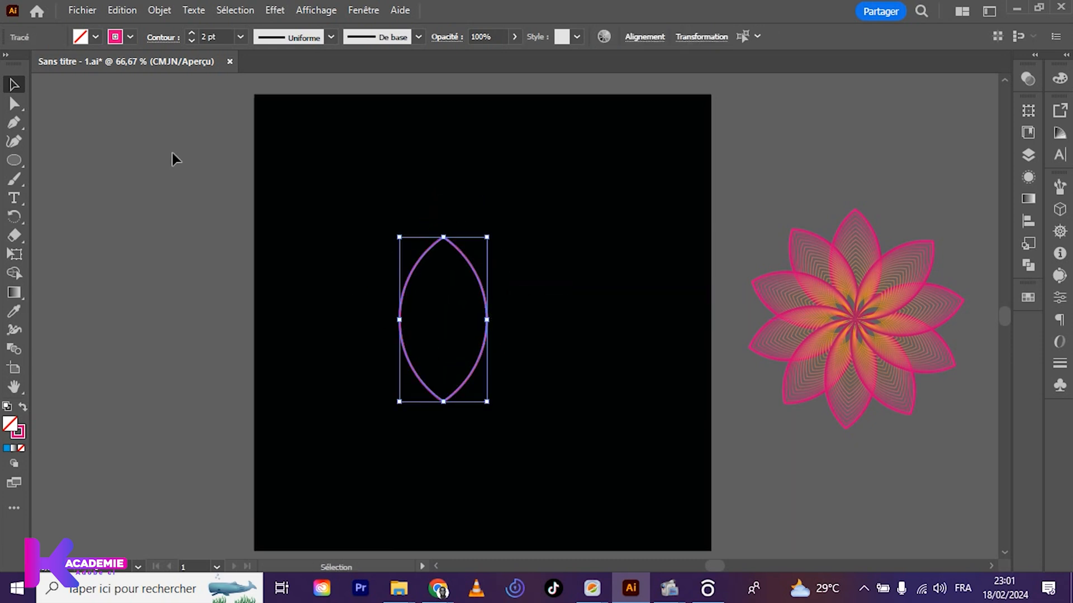
# - Copy the pink petal and paste the duplicate in front of it
pyautogui.click(120, 10)
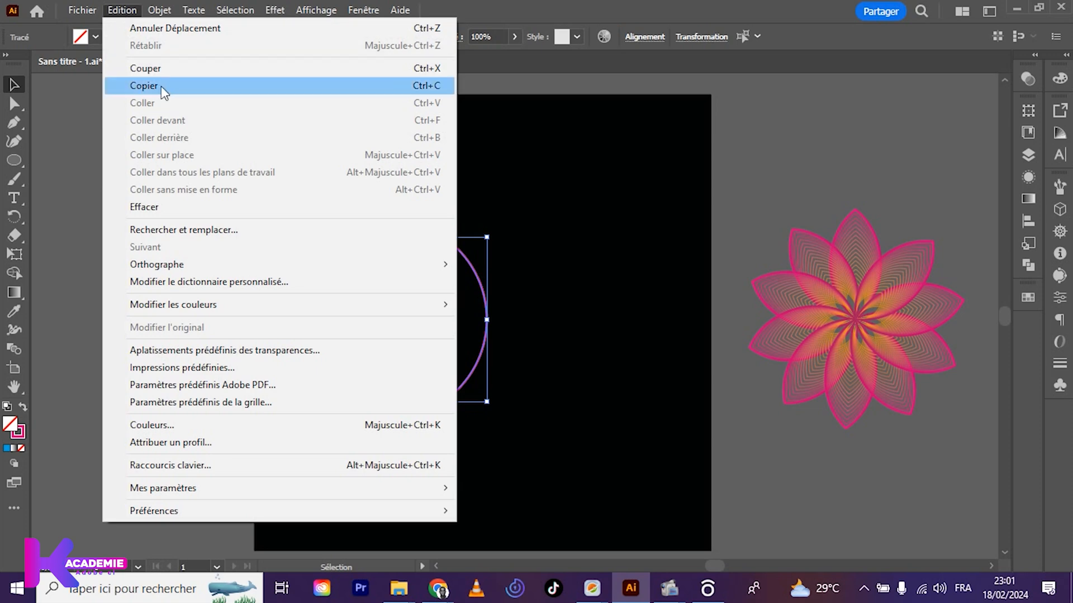
pyautogui.click(146, 88)
pyautogui.click(122, 10)
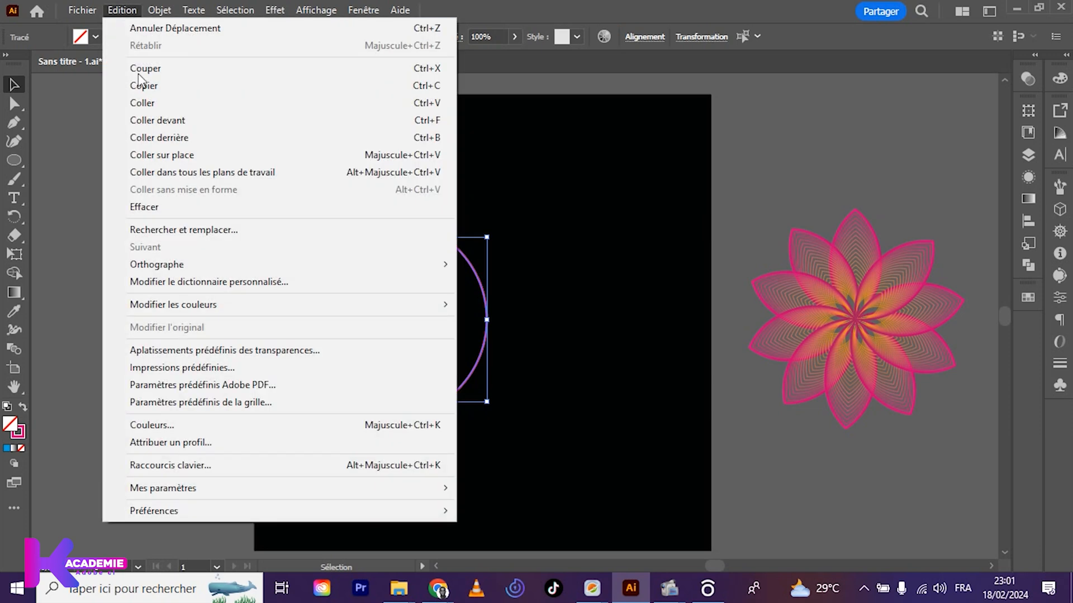
pyautogui.click(166, 124)
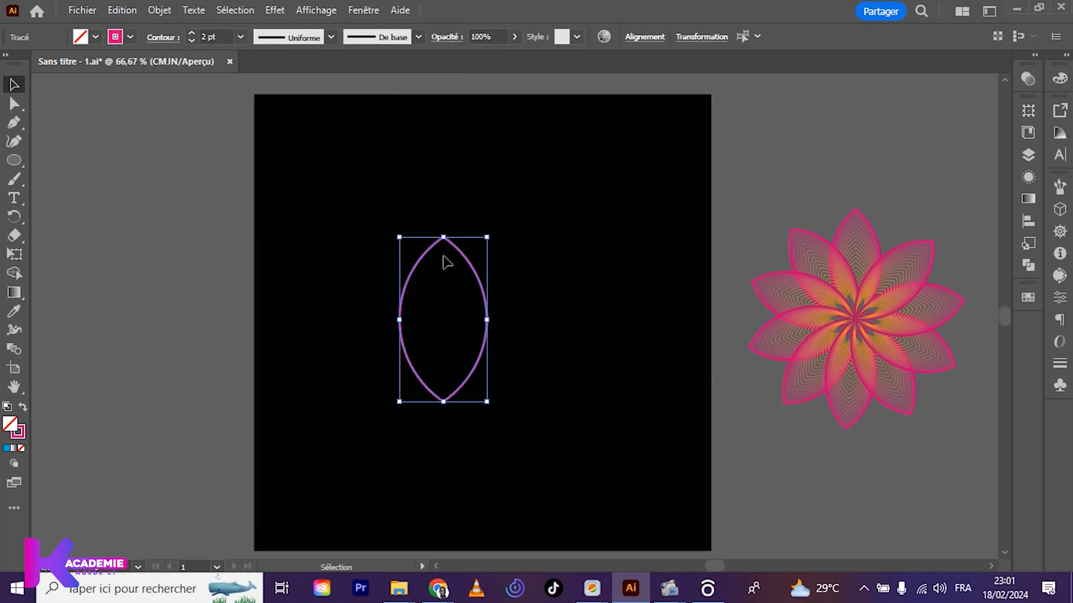
pyautogui.moveTo(432, 262); pyautogui.dragTo(617, 263)
pyautogui.press('a')
pyautogui.hotkey('ctrl', 'z')
pyautogui.press('v')
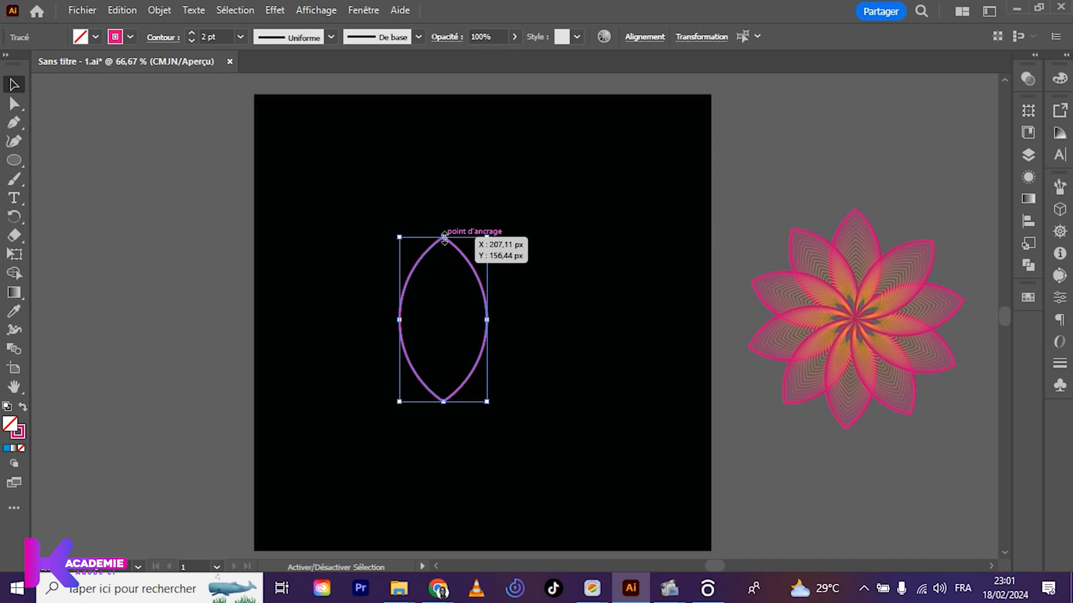
# - Scale the petal copy proportionally to about a quarter of its height at the large petal's bottom tip and give it an orange stroke
pyautogui.moveTo(444, 238); pyautogui.dragTo(443, 362)
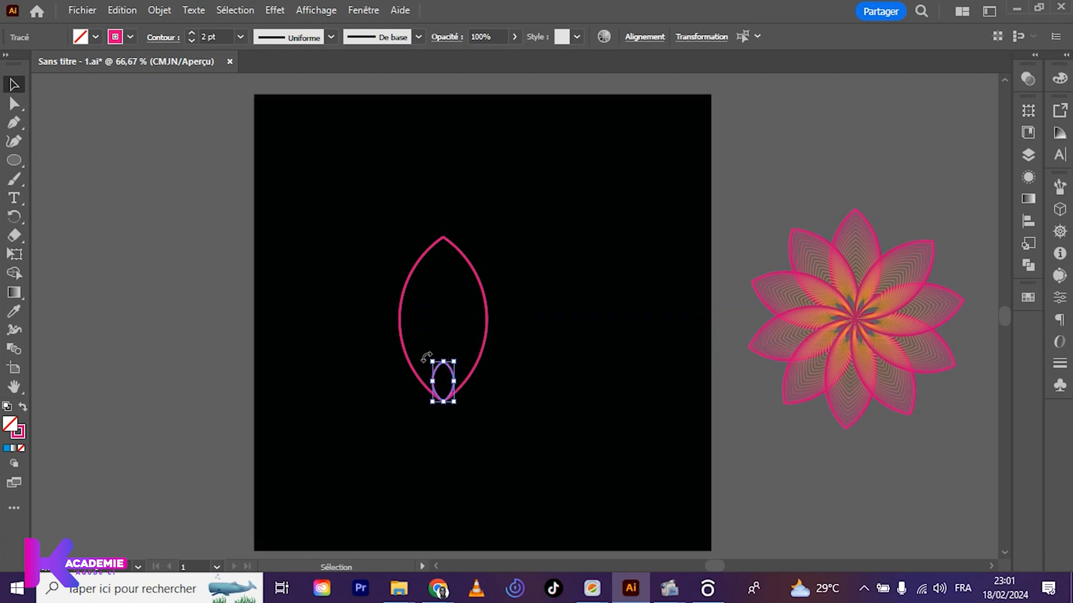
pyautogui.click(131, 37)
pyautogui.click(152, 66)
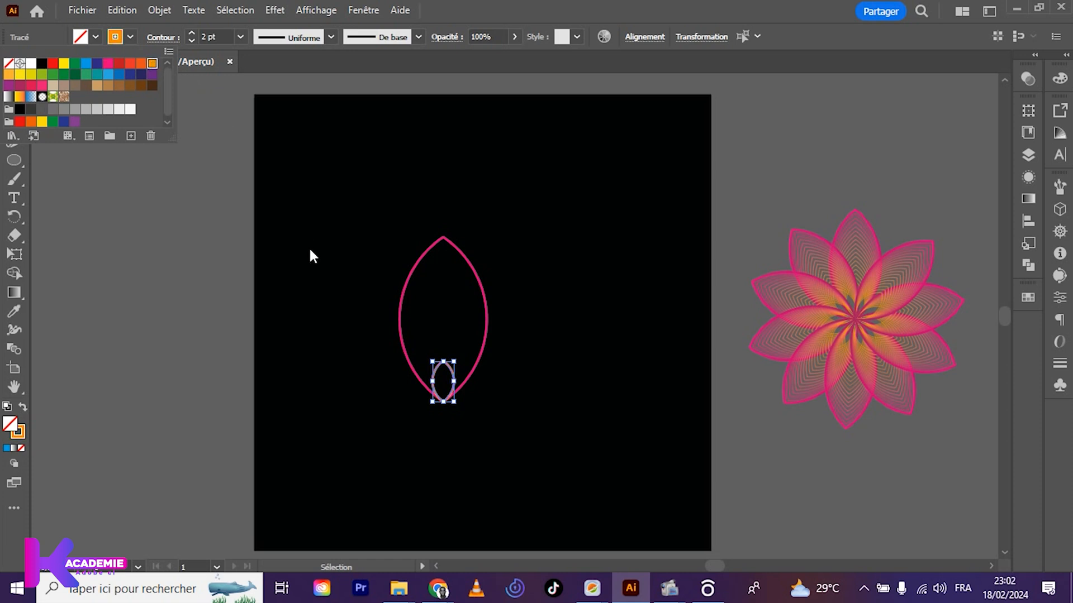
pyautogui.click(309, 246)
pyautogui.click(407, 413)
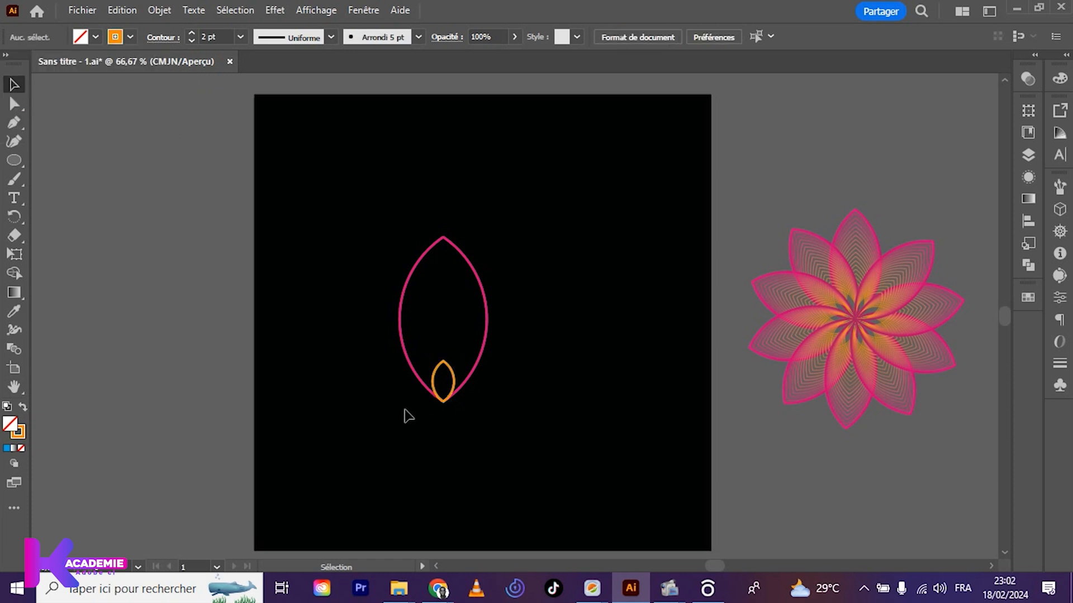
# - Bring the large pink petal to the front of the stacking order, above the small orange petal
pyautogui.click(452, 373)
pyautogui.moveTo(383, 333)
pyautogui.mouseDown()
pyautogui.moveTo(416, 343)
pyautogui.moveTo(398, 334)
pyautogui.mouseUp()
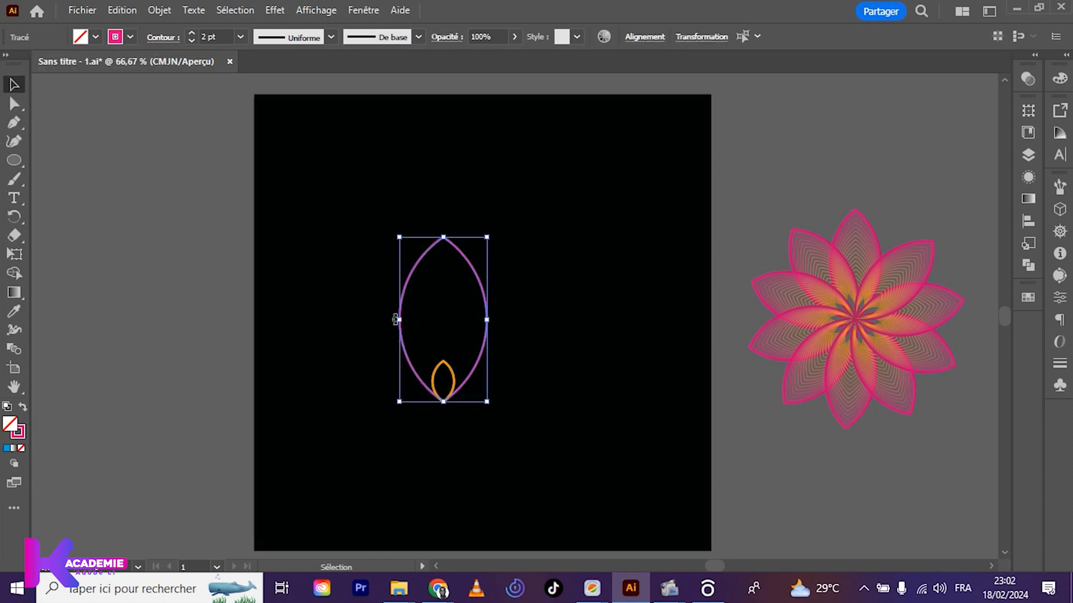
pyautogui.rightClick(400, 338)
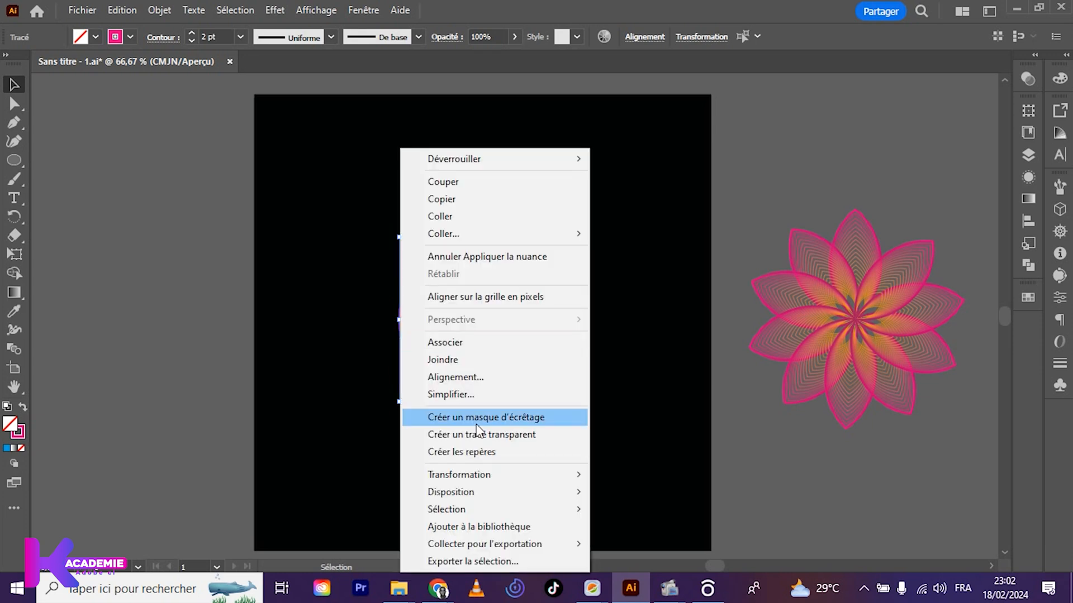
pyautogui.moveTo(468, 489)
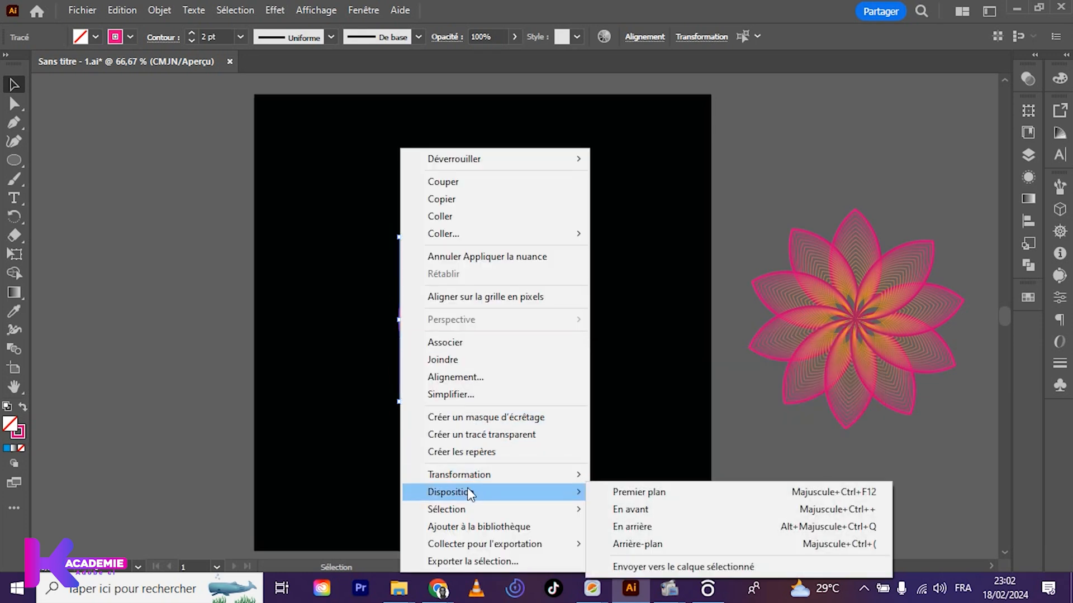
pyautogui.click(654, 494)
pyautogui.click(614, 432)
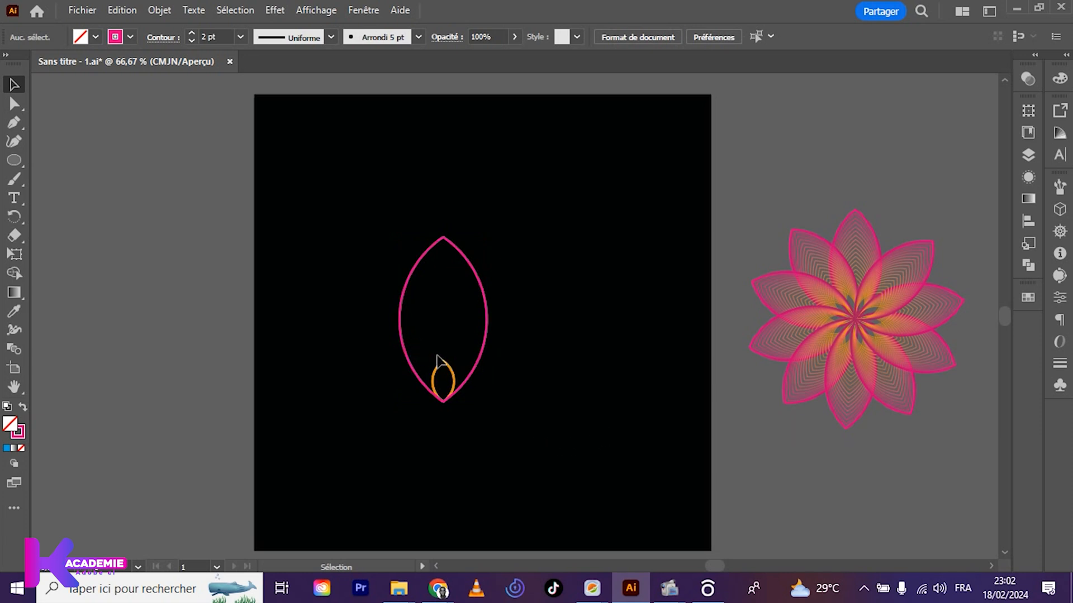
# - Enlarge the small orange petal slightly, keeping its bottom tip on the pink petal's tip
pyautogui.click(447, 379)
pyautogui.moveTo(444, 361); pyautogui.dragTo(444, 356)
pyautogui.click(533, 422)
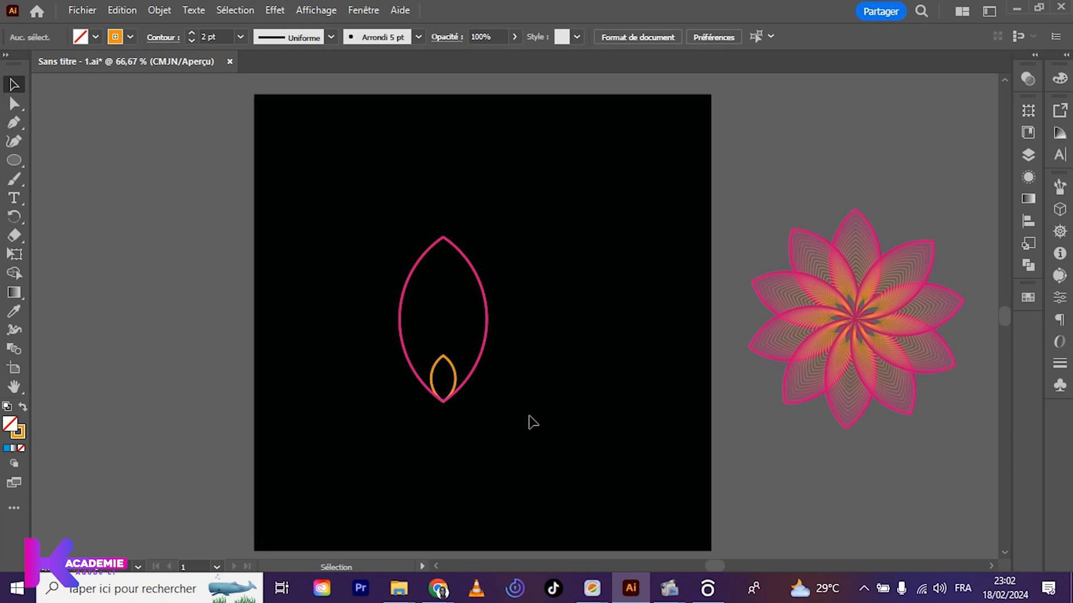
# - Select both the pink and orange petals and create a blend between them
pyautogui.moveTo(362, 241); pyautogui.dragTo(546, 447)
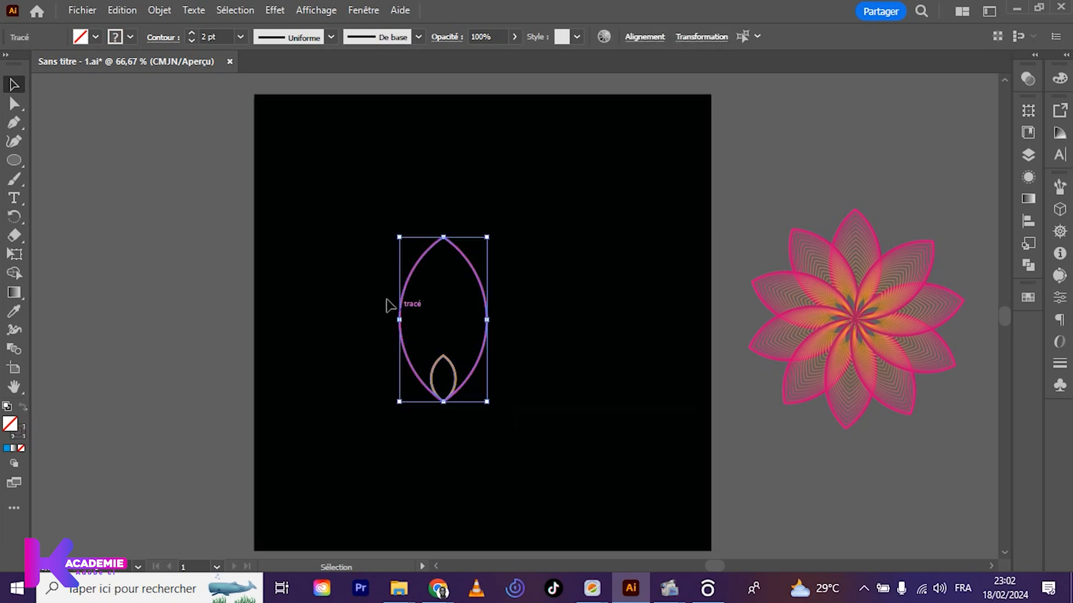
pyautogui.click(156, 17)
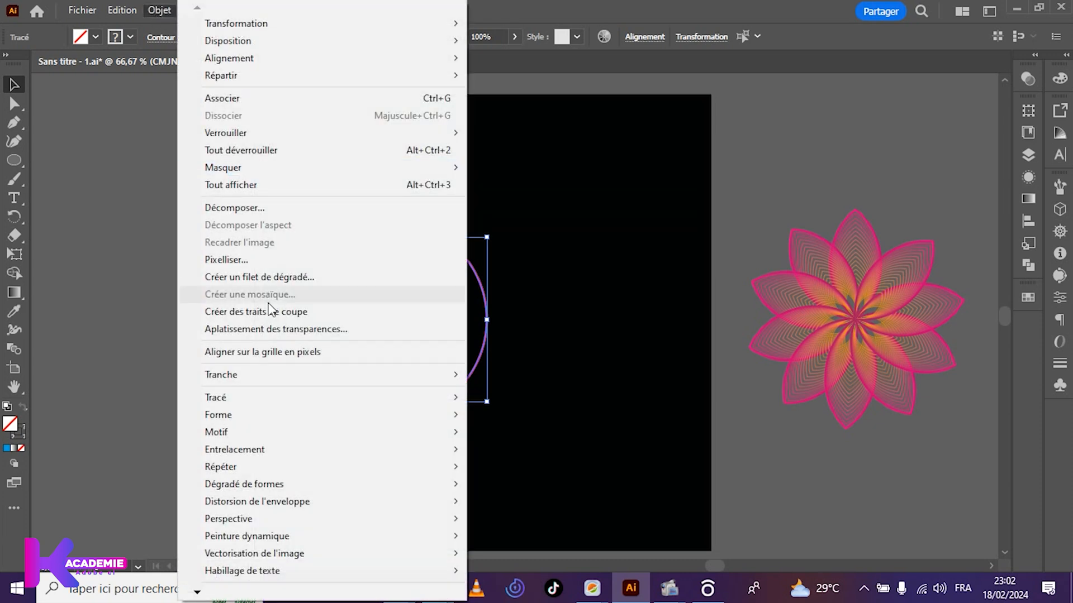
pyautogui.moveTo(252, 490)
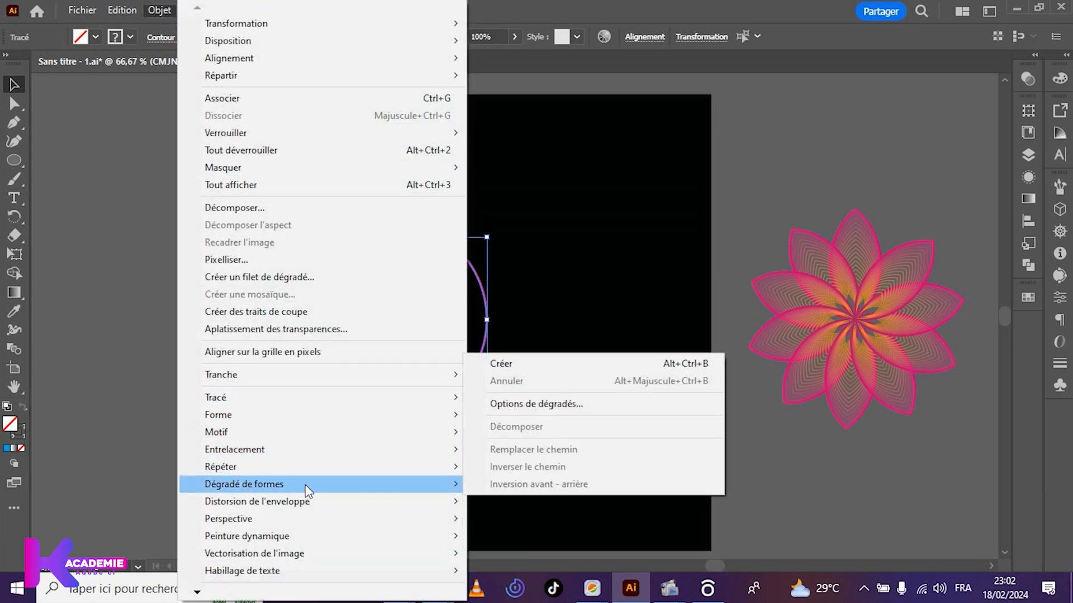
pyautogui.click(498, 367)
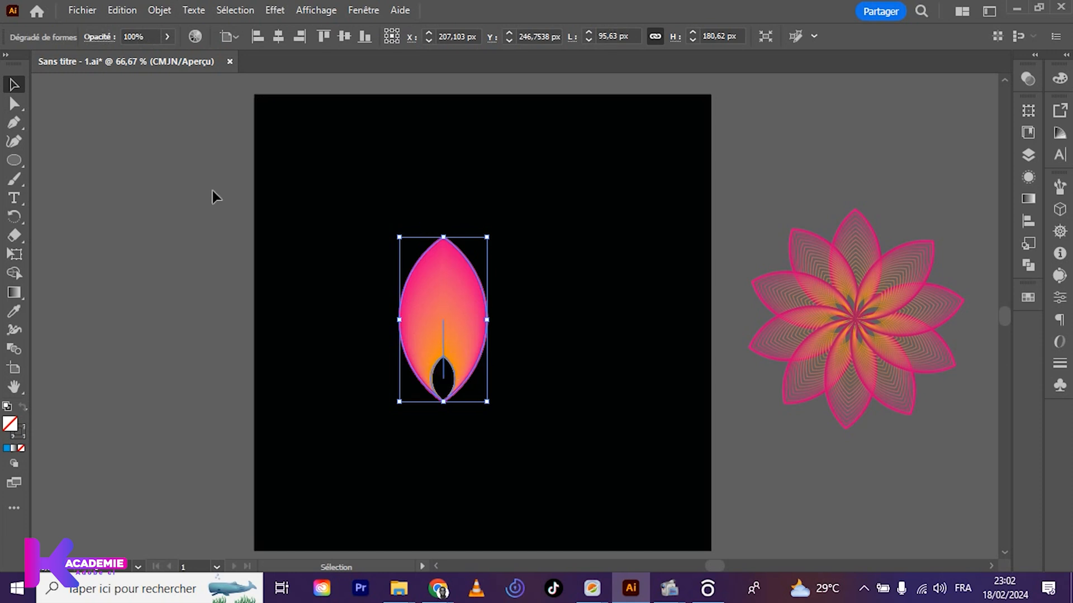
pyautogui.click(156, 12)
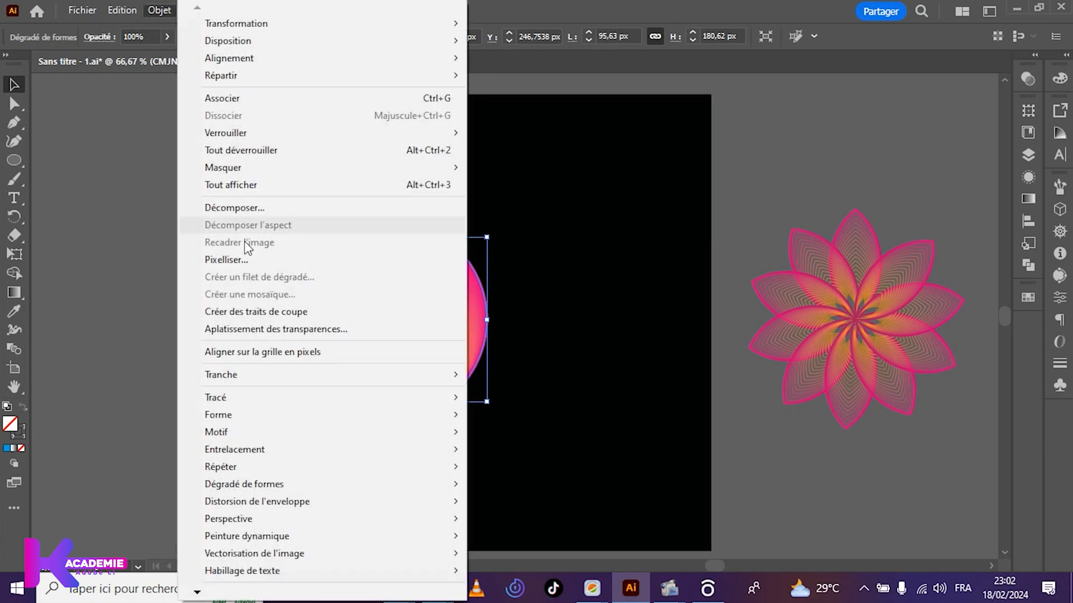
pyautogui.moveTo(246, 488)
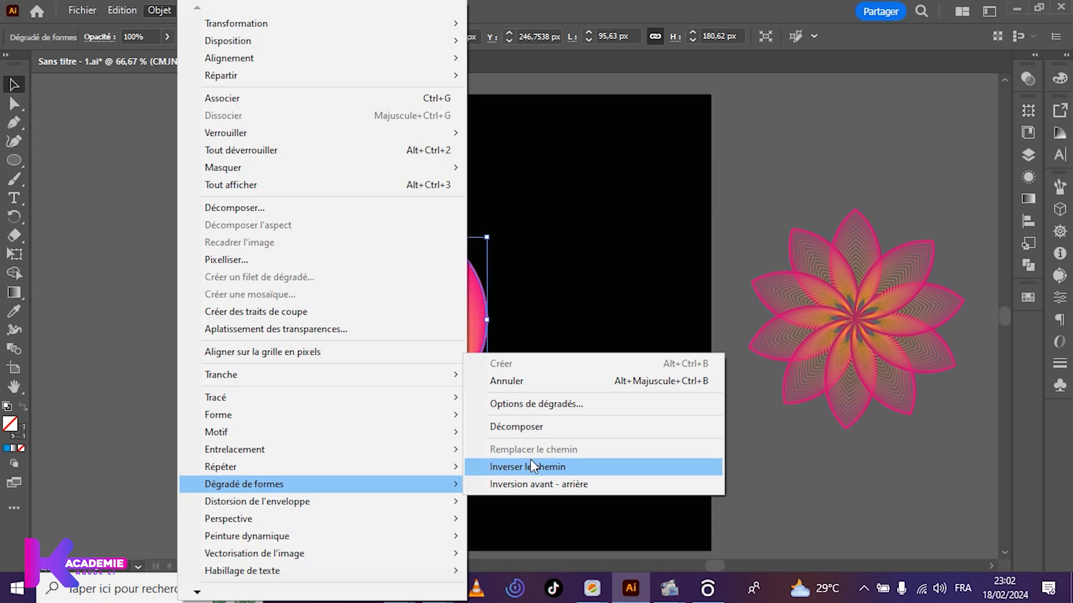
pyautogui.click(478, 310)
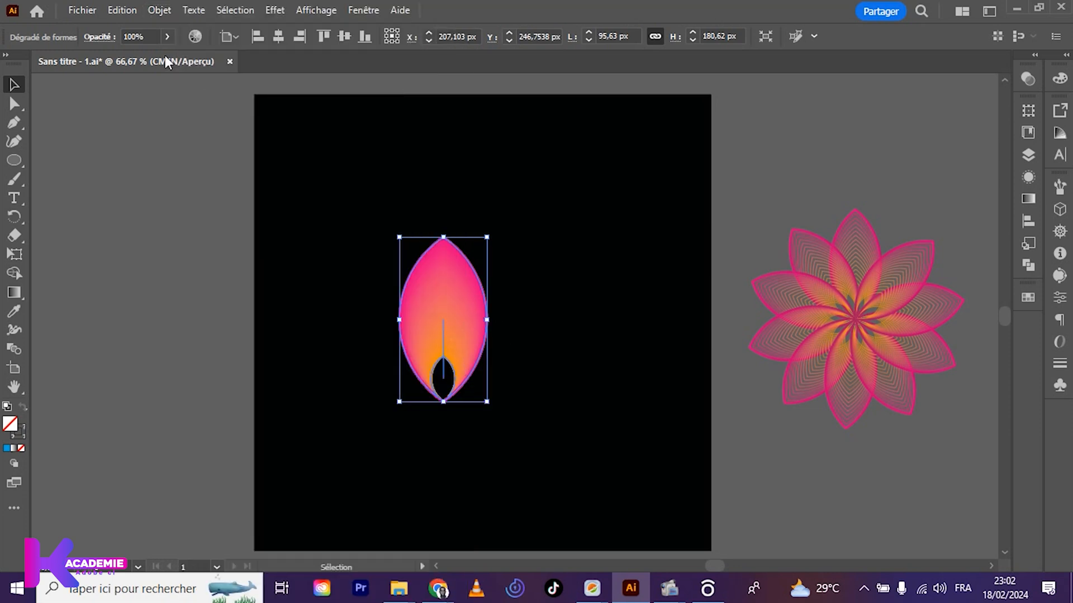
# - Set the petal blend's spacing to a fixed number of steps (Etapes) with a value of 11
pyautogui.click(156, 11)
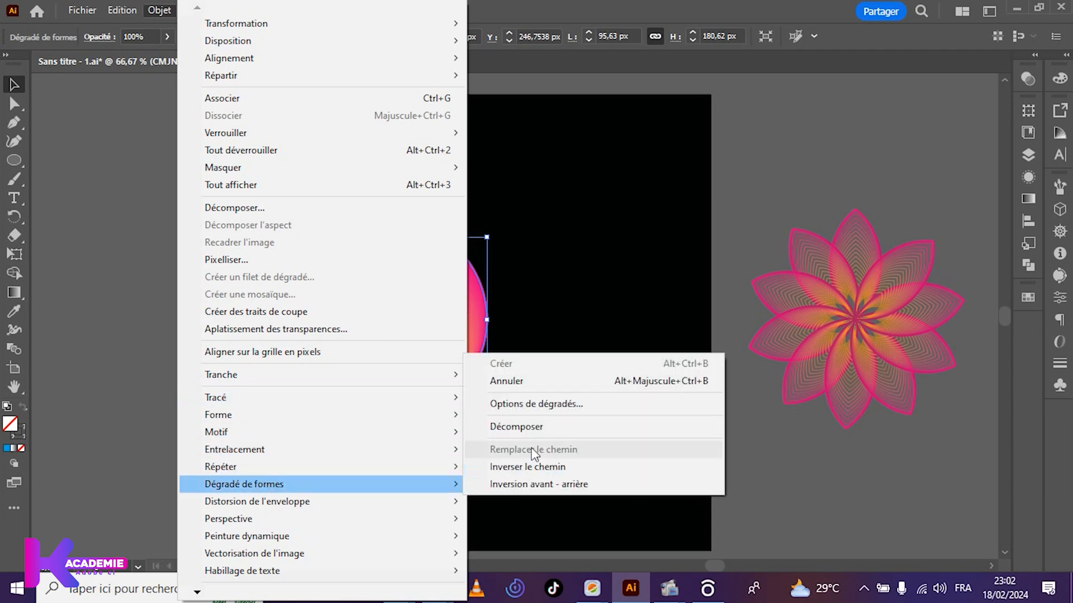
pyautogui.click(520, 405)
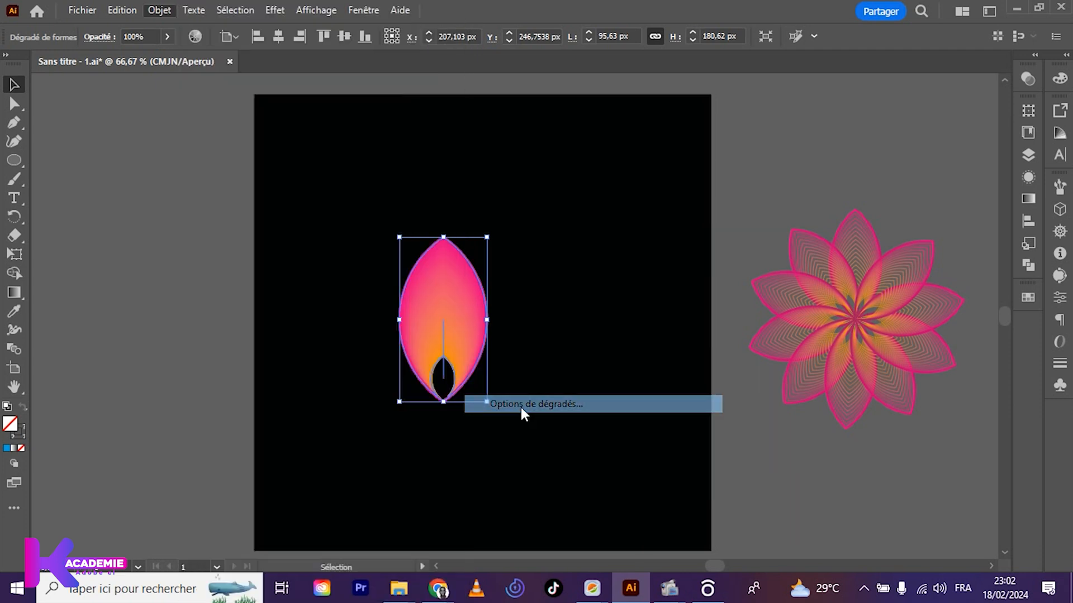
pyautogui.click(213, 90)
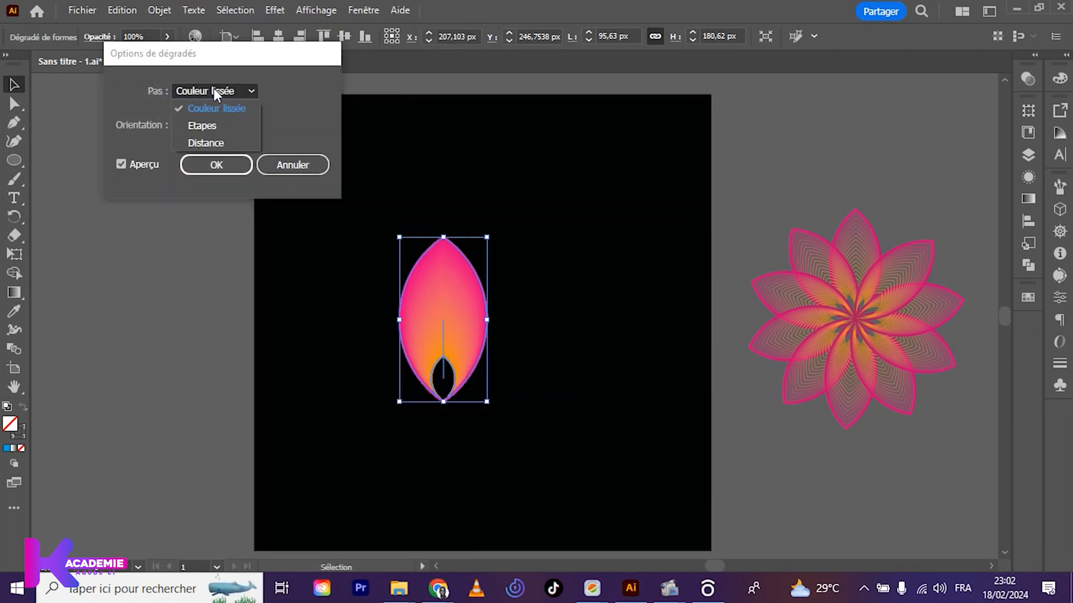
pyautogui.click(214, 127)
pyautogui.moveTo(196, 61); pyautogui.dragTo(116, 68)
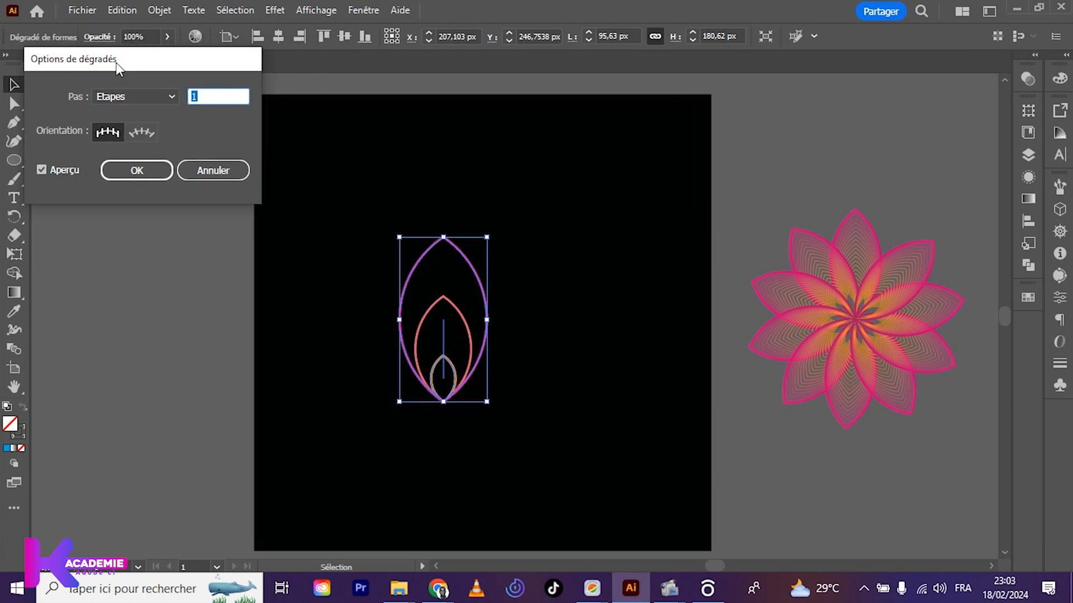
pyautogui.press('Up')
pyautogui.press('Up')
pyautogui.press('Up')
pyautogui.press('Up')
pyautogui.press('Up')
pyautogui.press('Up')
pyautogui.press('Up')
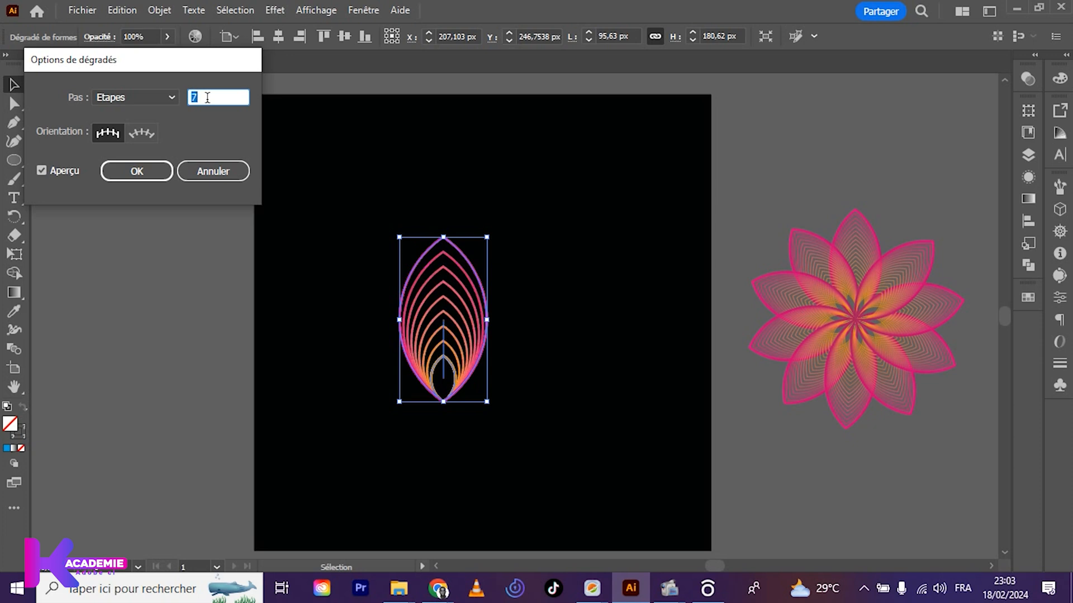
pyautogui.press('Up')
pyautogui.press('Up')
pyautogui.press('Up')
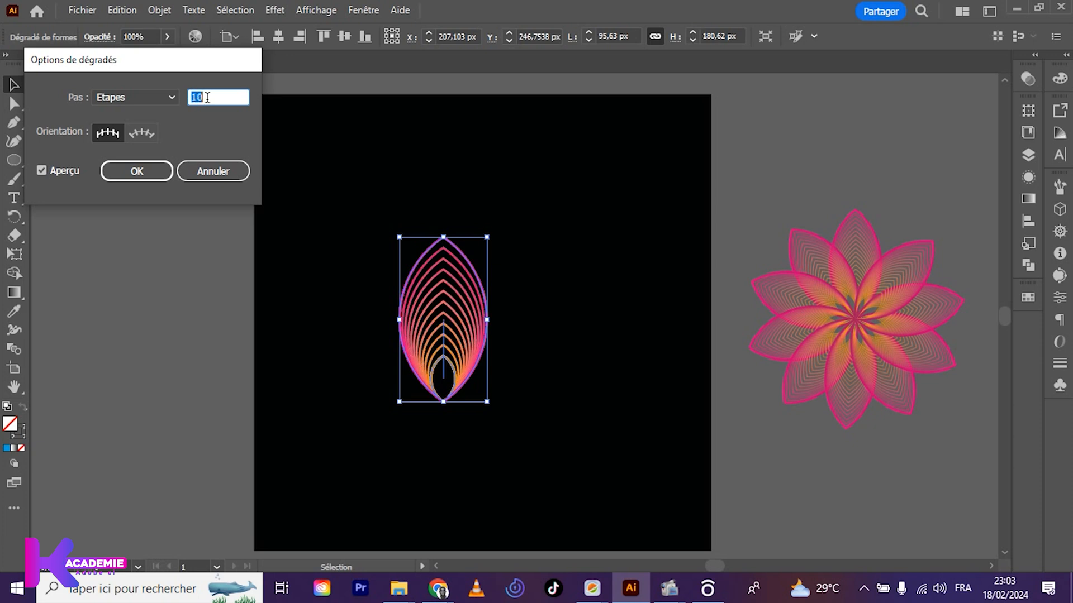
pyautogui.press('Up')
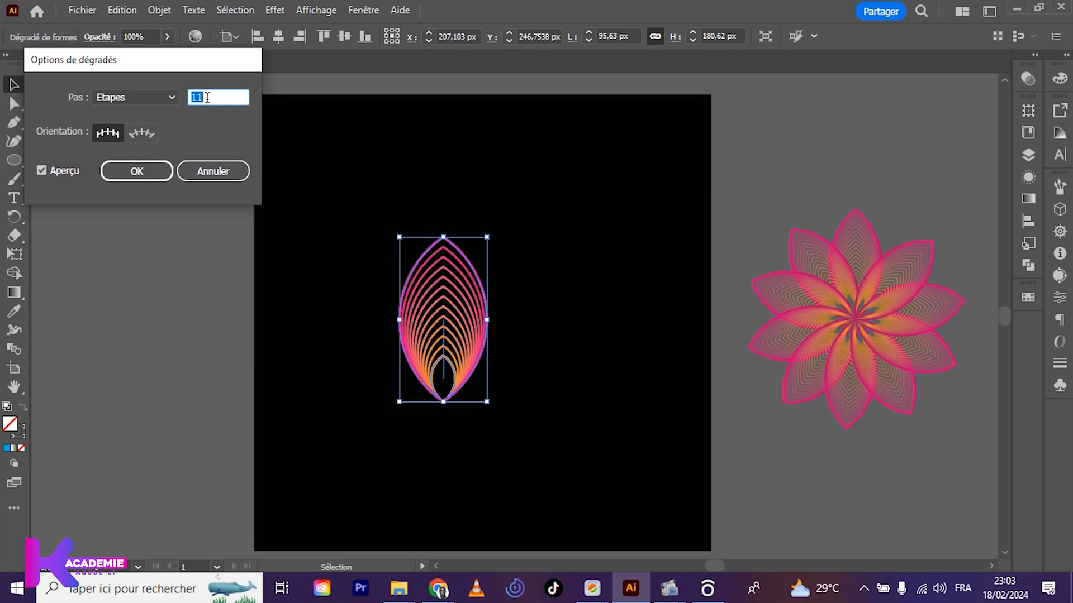
pyautogui.click(146, 173)
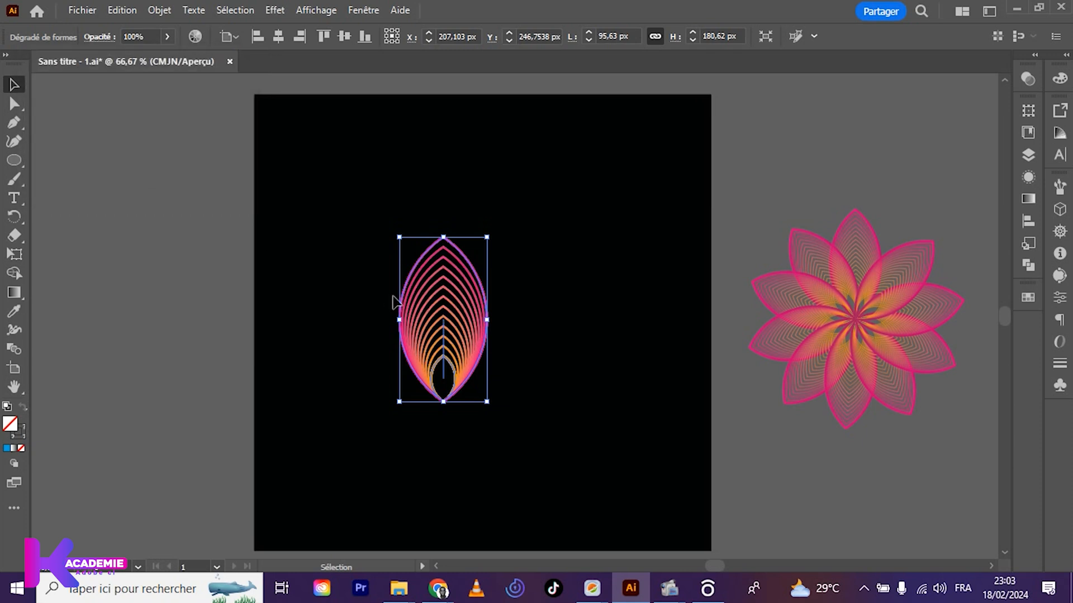
# - Isolate the blend, reduce the outer pink petal's stroke to 1 pt, and leave isolation mode
pyautogui.click(375, 364)
pyautogui.click(452, 373)
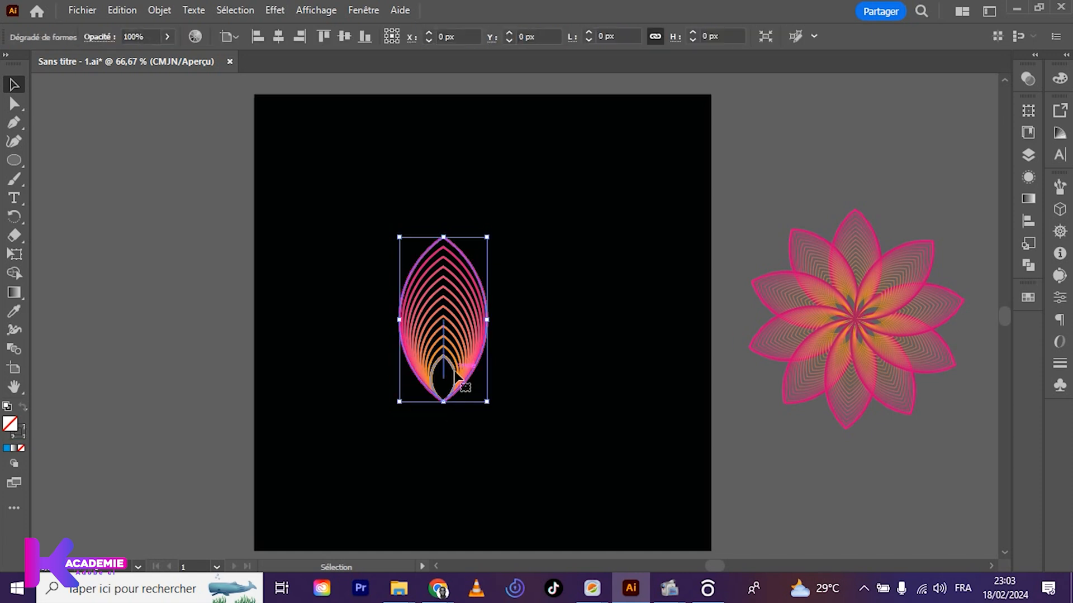
pyautogui.rightClick(455, 373)
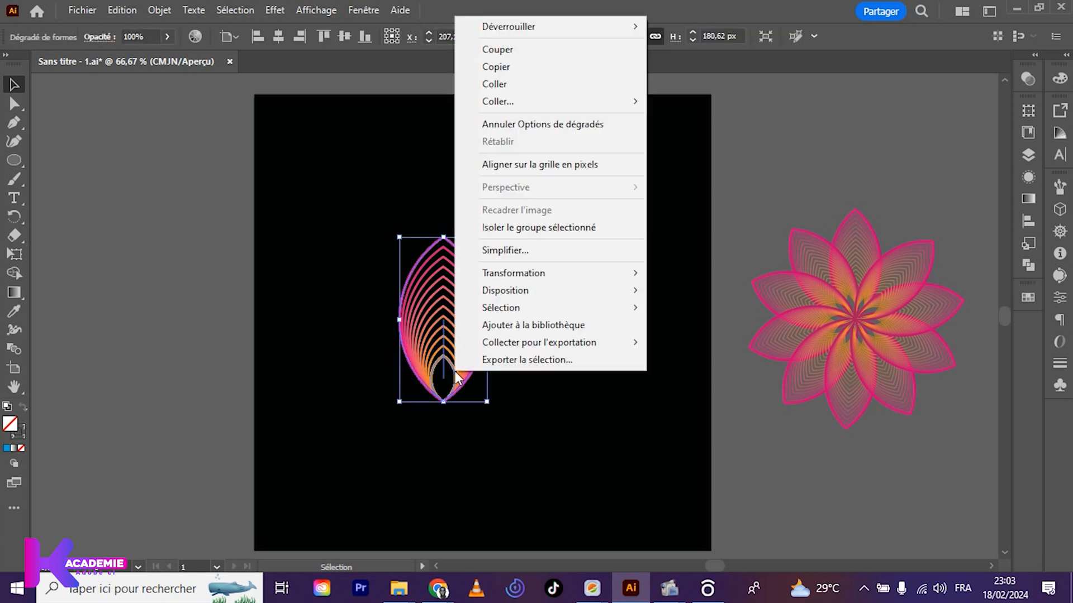
pyautogui.click(505, 229)
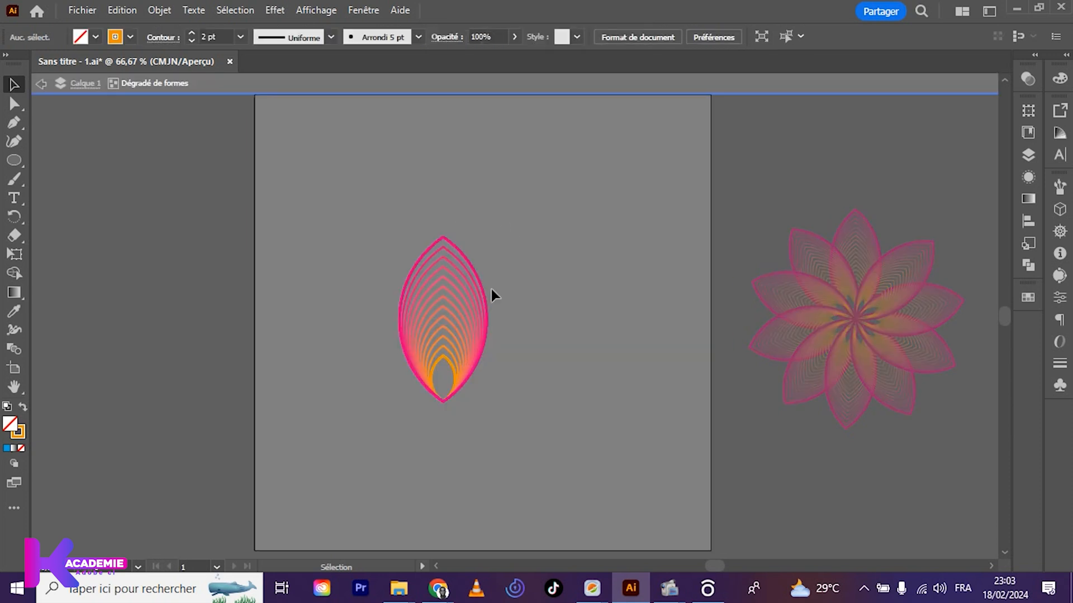
pyautogui.click(453, 370)
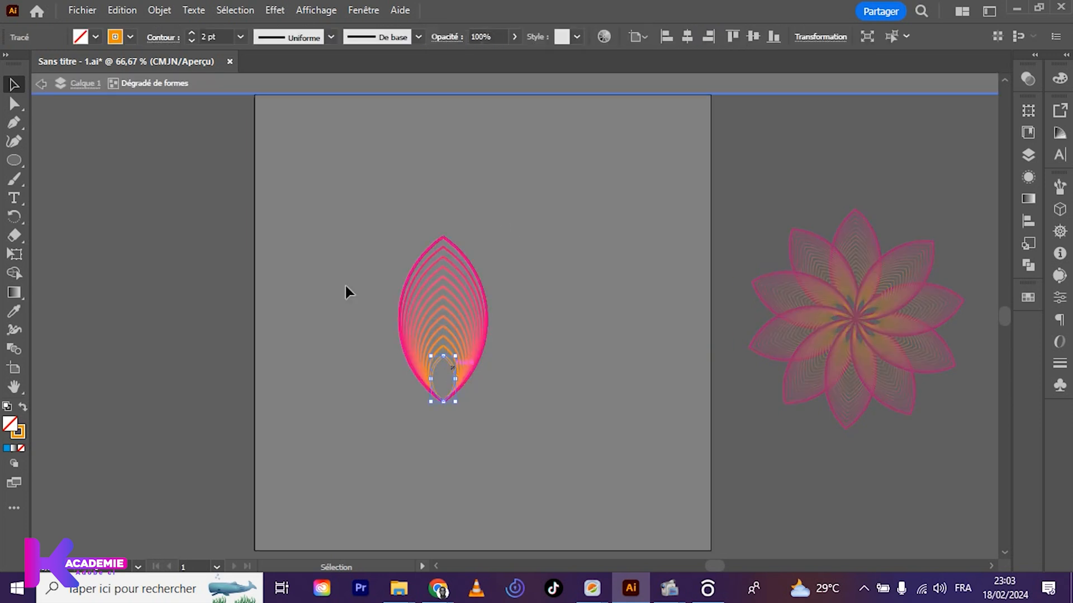
pyautogui.click(442, 240)
pyautogui.click(190, 40)
pyautogui.doubleClick(281, 154)
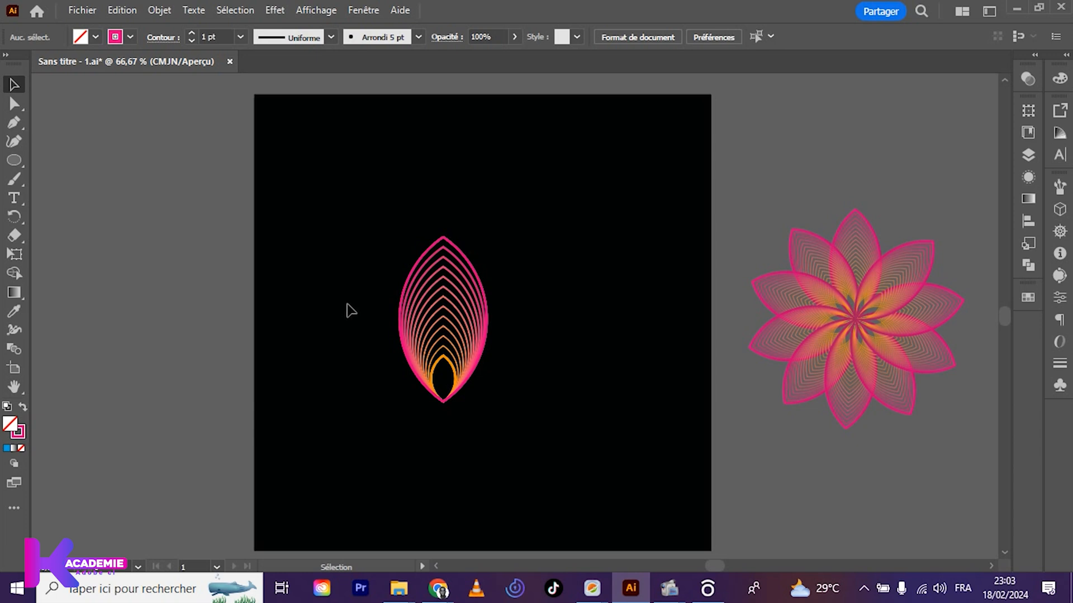
# - Move the blended petal to the artboard's horizontal centre and scale it down proportionally to about 79 × 150 px
pyautogui.click(441, 329)
pyautogui.moveTo(472, 332); pyautogui.dragTo(528, 323)
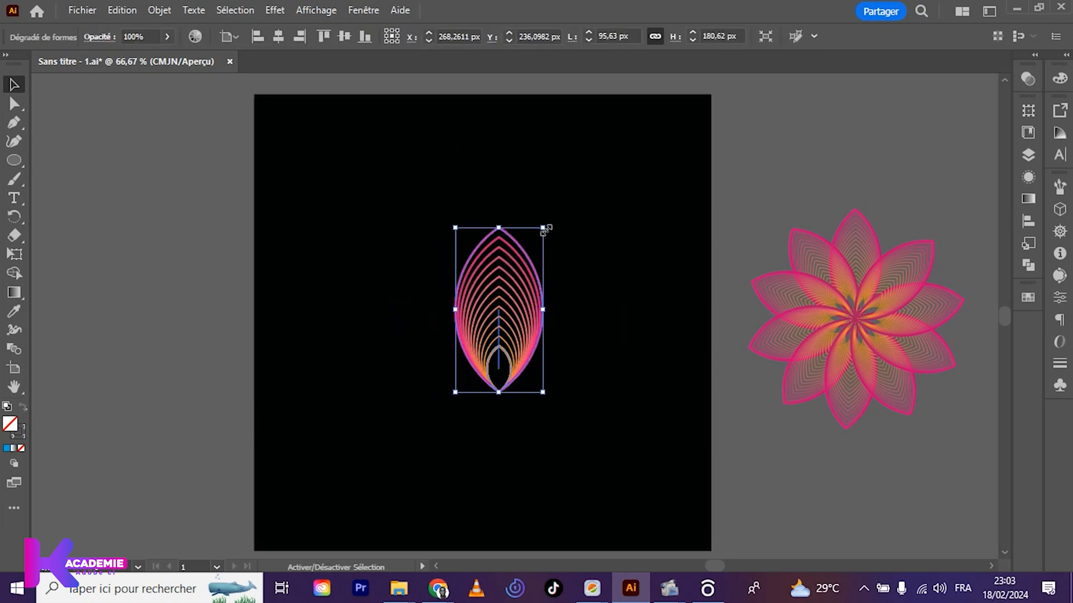
pyautogui.moveTo(545, 229); pyautogui.dragTo(536, 240)
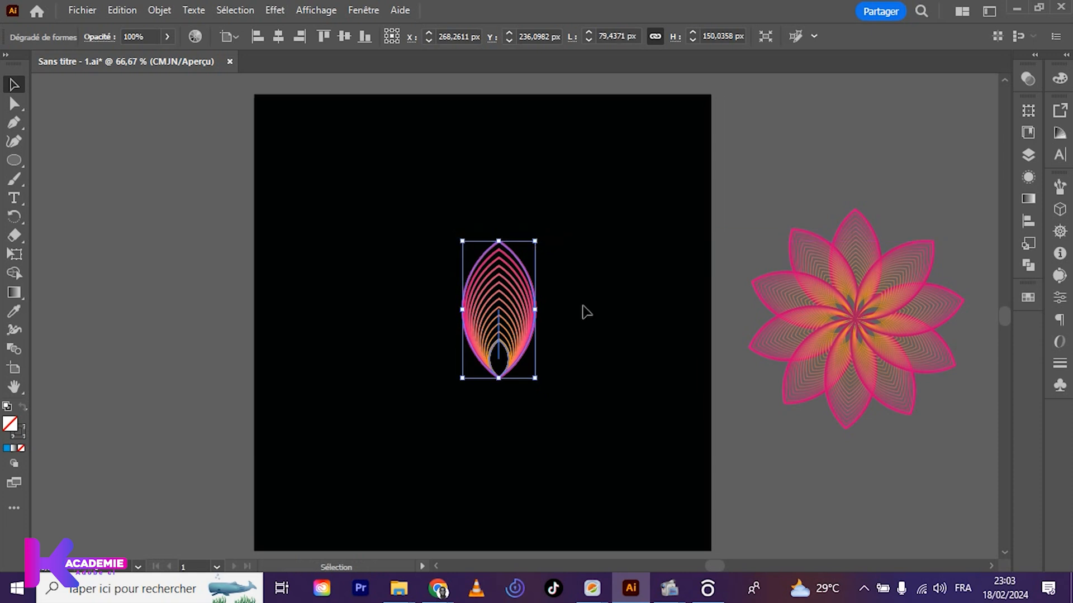
pyautogui.click(583, 310)
# - Select the blended petal and set the Rotation tool's pivot at the petal's bottom tip, opening the rotation options
pyautogui.hotkey('ctrl', '+')
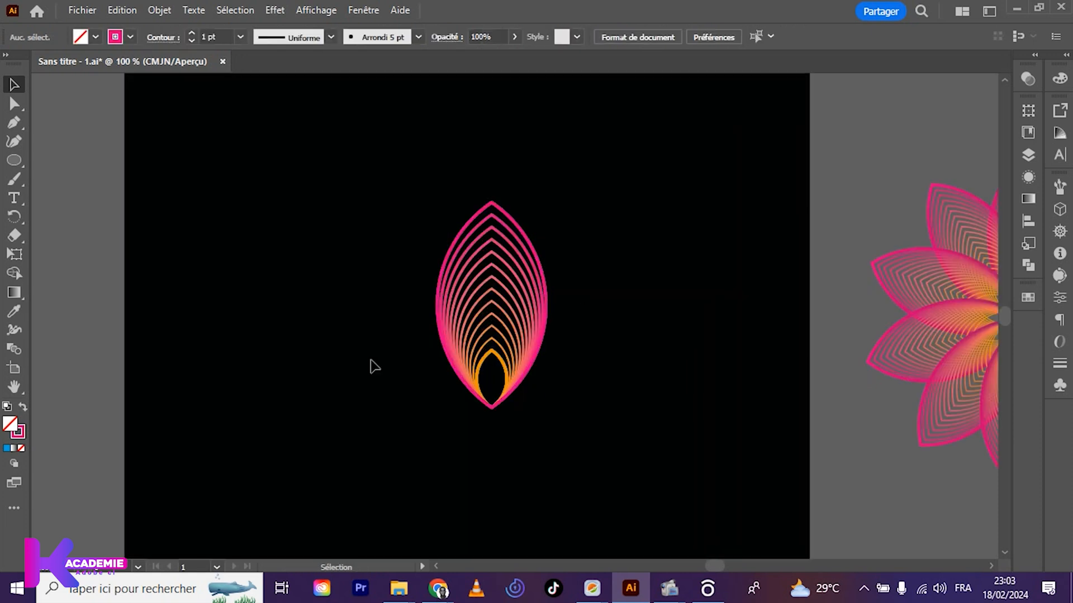
pyautogui.scroll(-3, 371, 367)
pyautogui.scroll(3, 464, 274)
pyautogui.moveTo(374, 225); pyautogui.dragTo(518, 406)
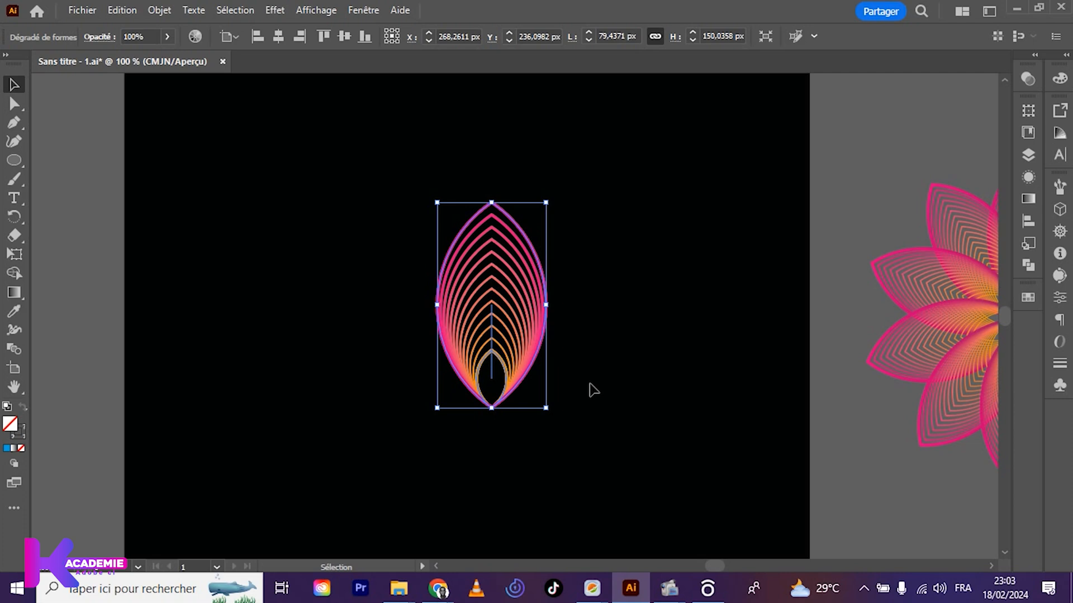
pyautogui.press('h')
pyautogui.moveTo(766, 302); pyautogui.dragTo(731, 239)
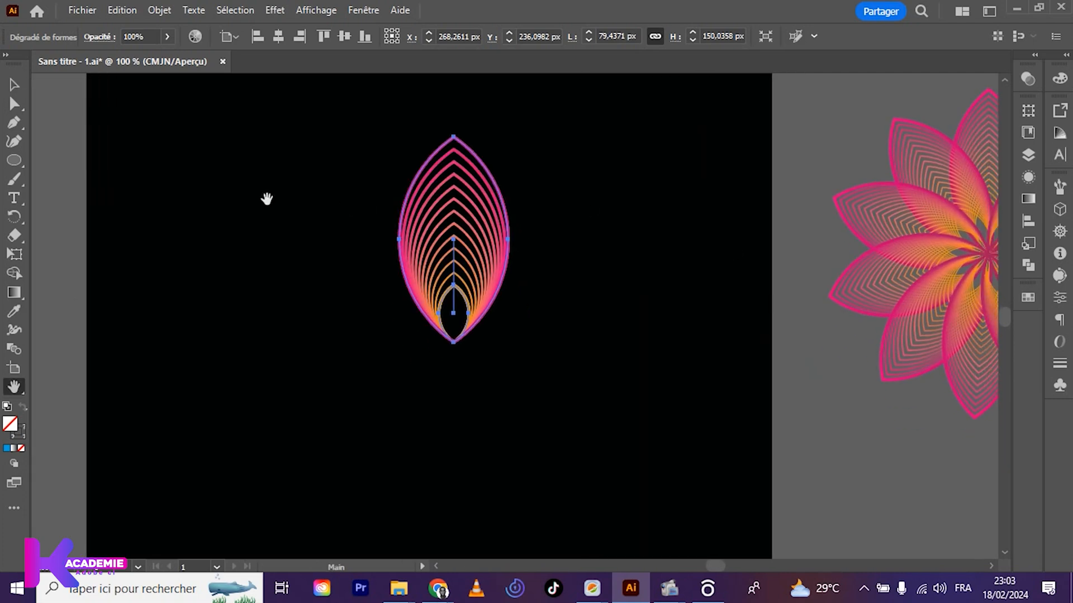
pyautogui.click(14, 85)
pyautogui.moveTo(301, 130); pyautogui.dragTo(560, 359)
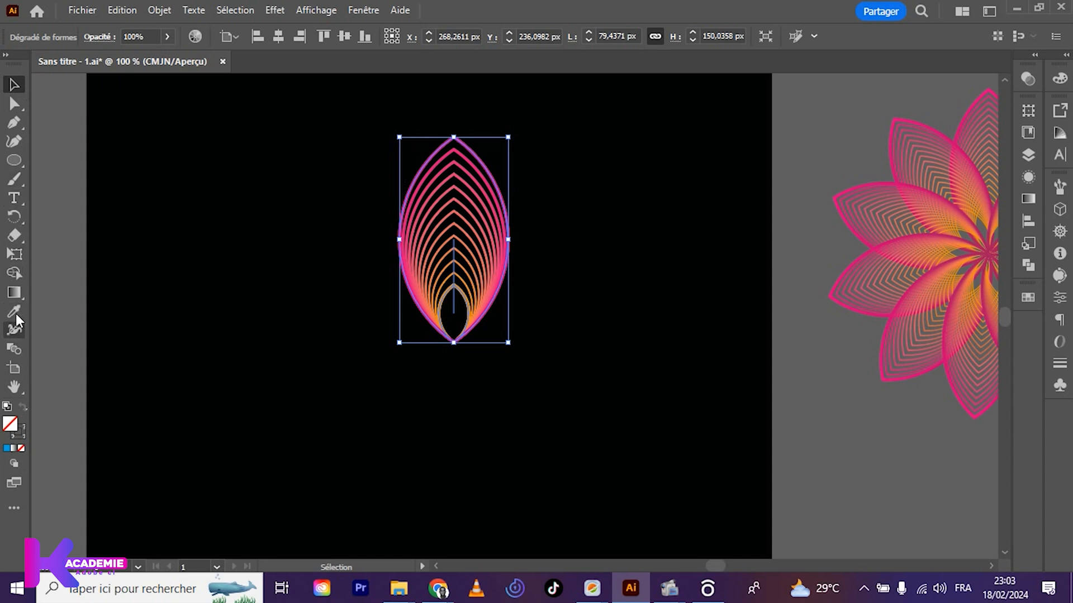
pyautogui.click(14, 217)
pyautogui.click(15, 218)
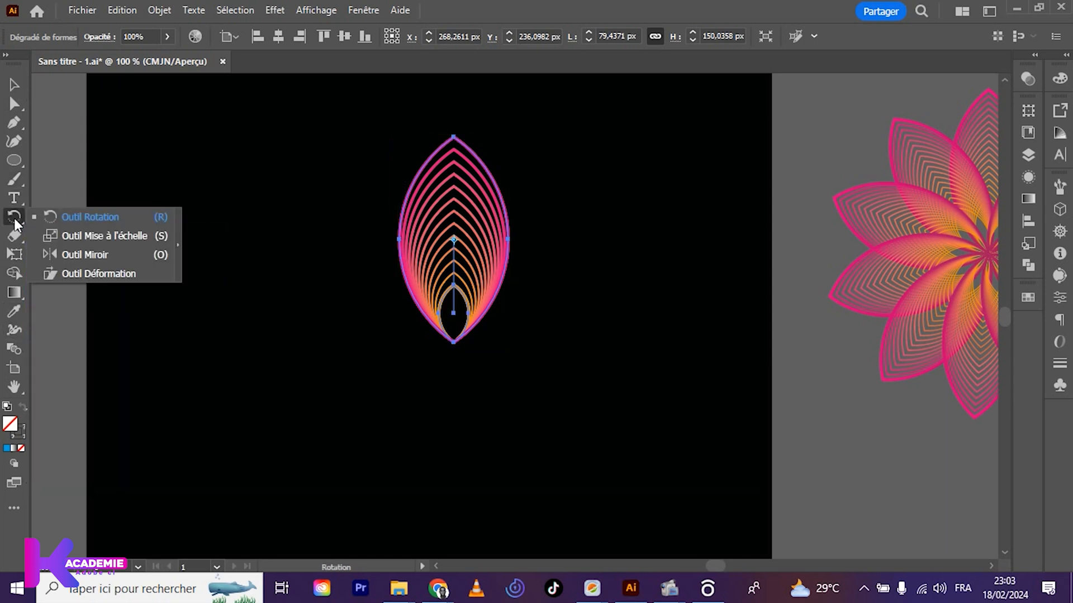
pyautogui.click(86, 219)
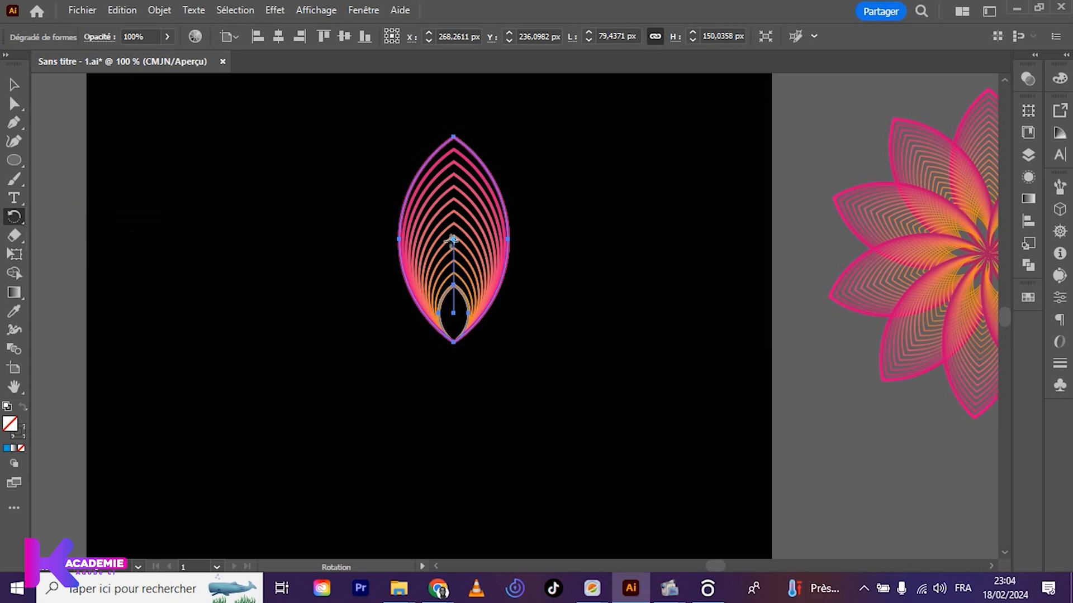
pyautogui.hotkey('ctrl', '+')
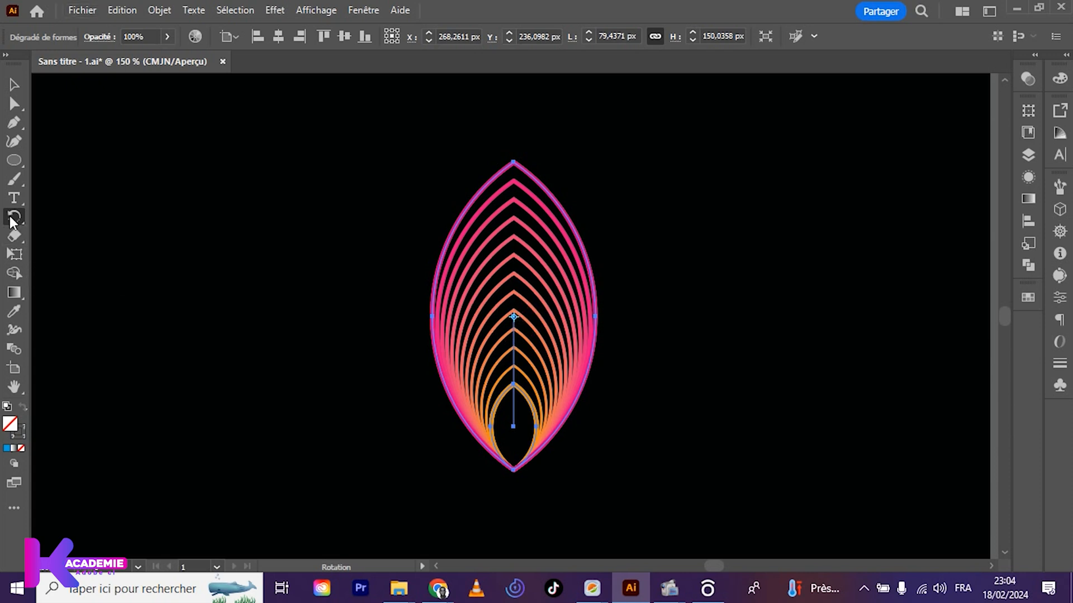
pyautogui.press('alt')
pyautogui.moveTo(513, 317); pyautogui.dragTo(513, 468)
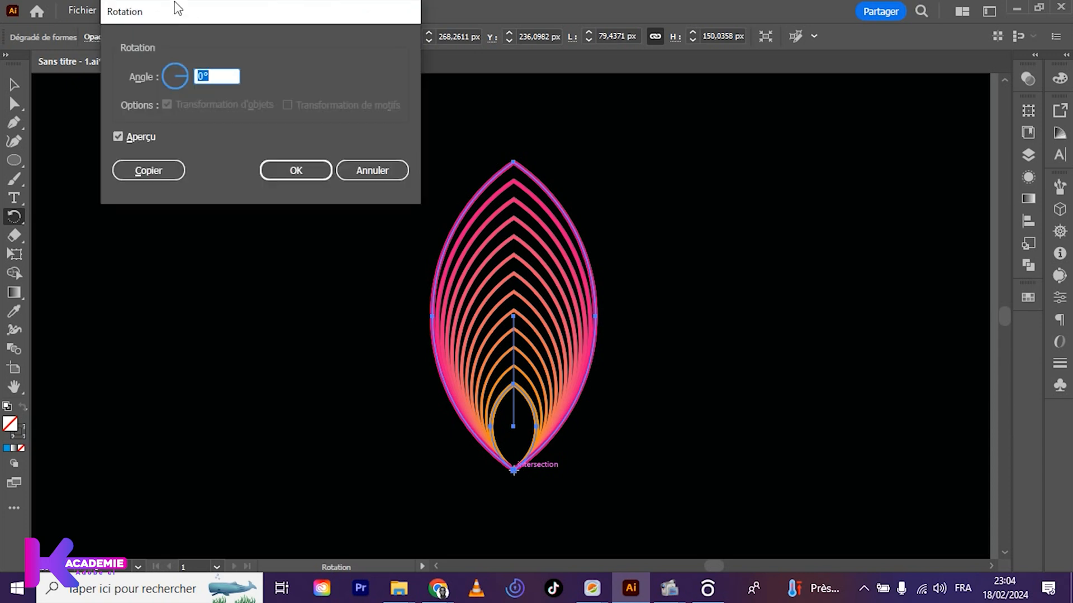
# - Create a copy of the petal rotated by 30° around its bottom tip, with the preview enabled
pyautogui.moveTo(209, 16); pyautogui.dragTo(526, 43)
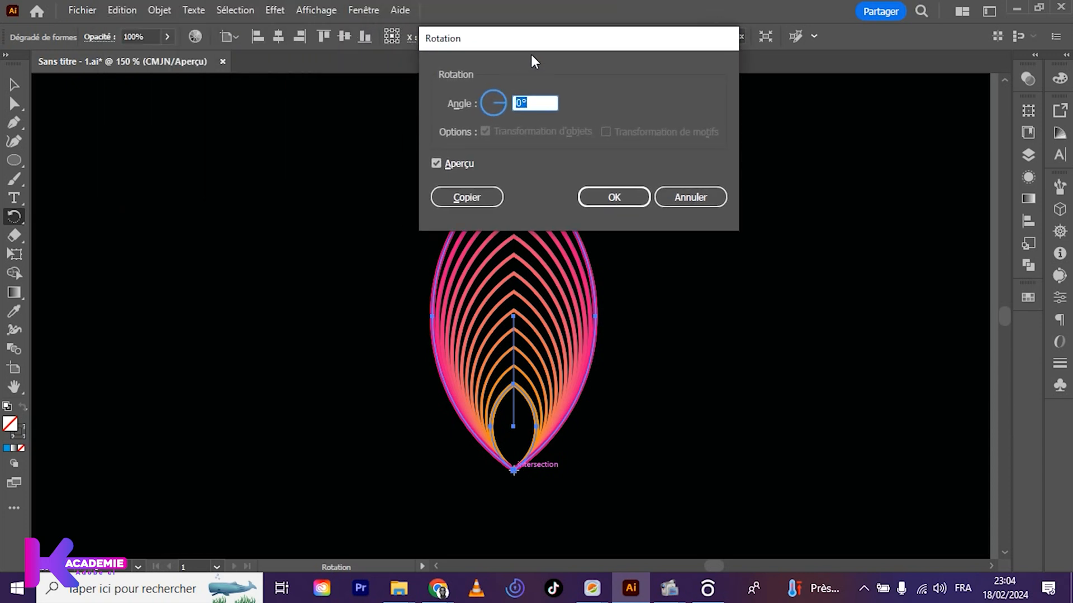
pyautogui.moveTo(574, 45)
pyautogui.mouseDown()
pyautogui.moveTo(560, 43)
pyautogui.moveTo(583, 44)
pyautogui.mouseUp()
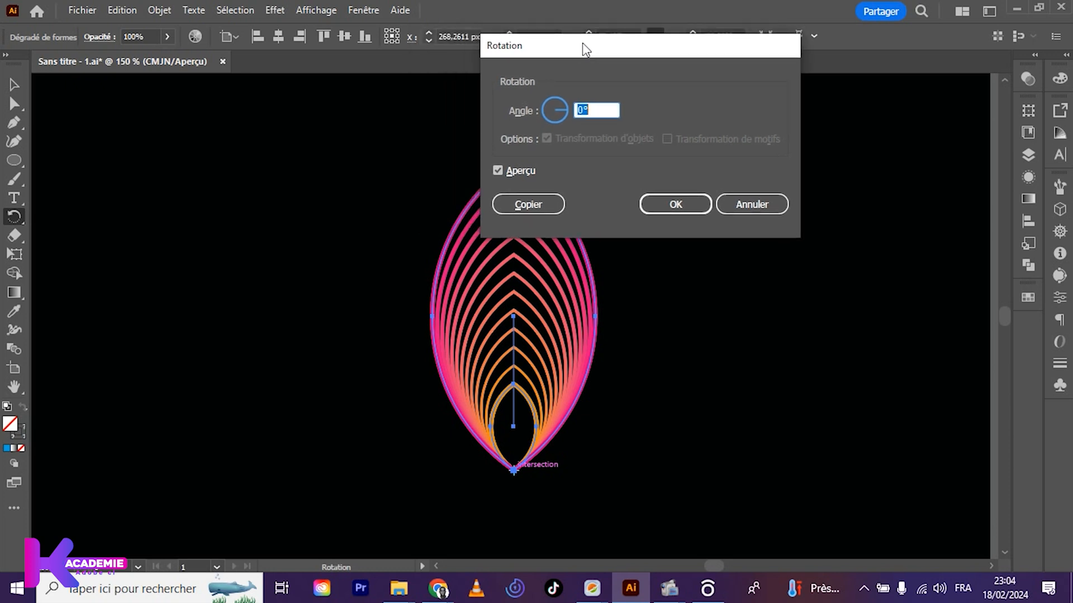
pyautogui.write('30')
pyautogui.click(496, 170)
pyautogui.click(498, 166)
pyautogui.click(497, 166)
pyautogui.click(497, 166)
pyautogui.click(497, 167)
pyautogui.click(497, 167)
pyautogui.click(548, 208)
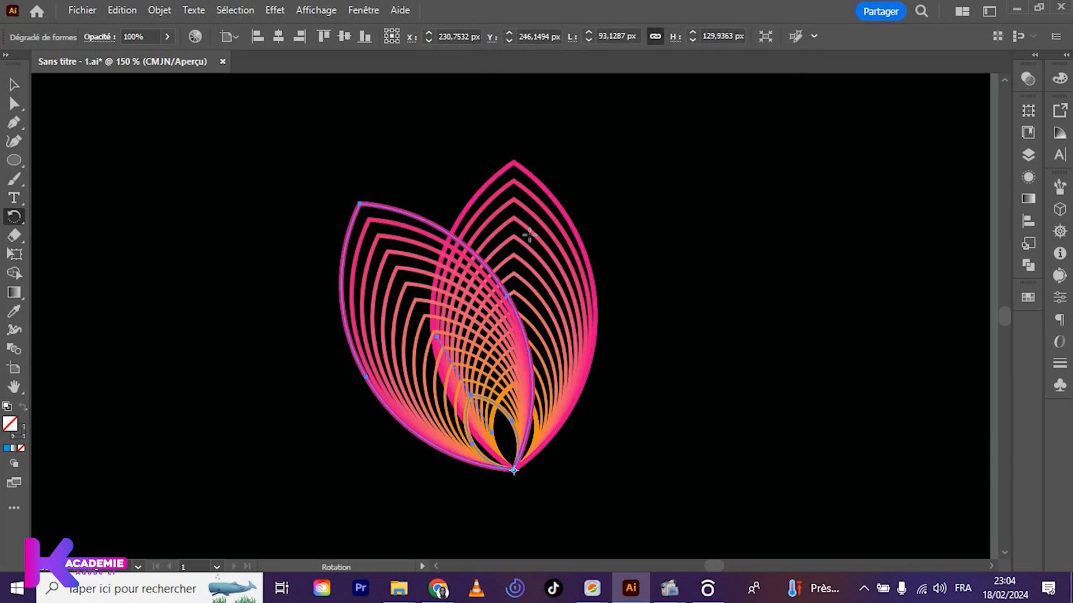
# - Repeat the rotated copy around the shared tip until the petals form a complete twelve-petal flower
pyautogui.hotkey('ctrl', '-')
pyautogui.hotkey('ctrl', '-')
pyautogui.hotkey('ctrl', 'd')
pyautogui.hotkey('ctrl', 'd')
pyautogui.hotkey('ctrl', 'd')
pyautogui.hotkey('ctrl', 'd')
pyautogui.hotkey('ctrl', 'd')
pyautogui.hotkey('ctrl', 'd')
pyautogui.hotkey('ctrl', 'd')
pyautogui.hotkey('ctrl', 'd')
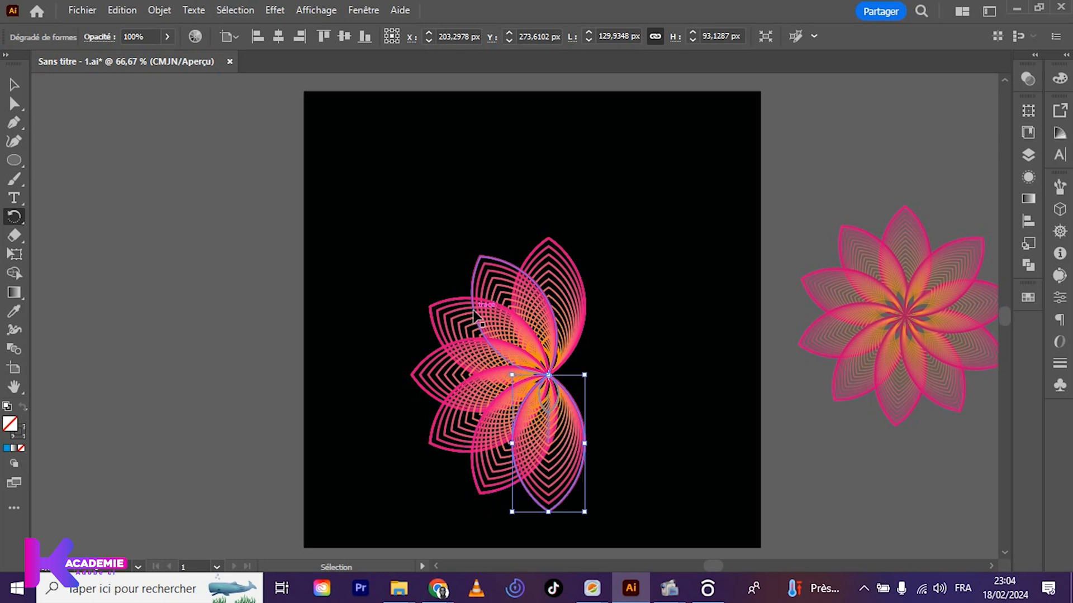
pyautogui.hotkey('ctrl', 'd')
pyautogui.hotkey('ctrl', 'd')
pyautogui.hotkey('ctrl', 'd')
pyautogui.hotkey('ctrl', 'd')
pyautogui.hotkey('ctrl', 'd')
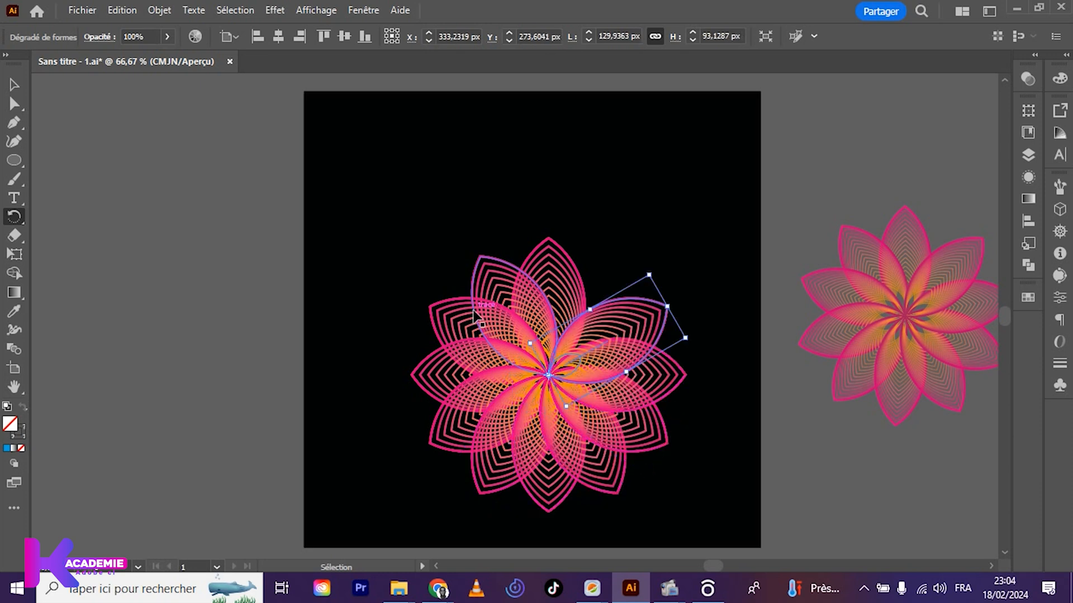
pyautogui.hotkey('ctrl', 'd')
pyautogui.hotkey('ctrl', 'd')
pyautogui.hotkey('ctrl', 'd')
pyautogui.hotkey('ctrl', 'd')
pyautogui.hotkey('ctrl', 'd')
pyautogui.hotkey('ctrl', 'd')
pyautogui.hotkey('ctrl', 'd')
pyautogui.hotkey('ctrl', 'd')
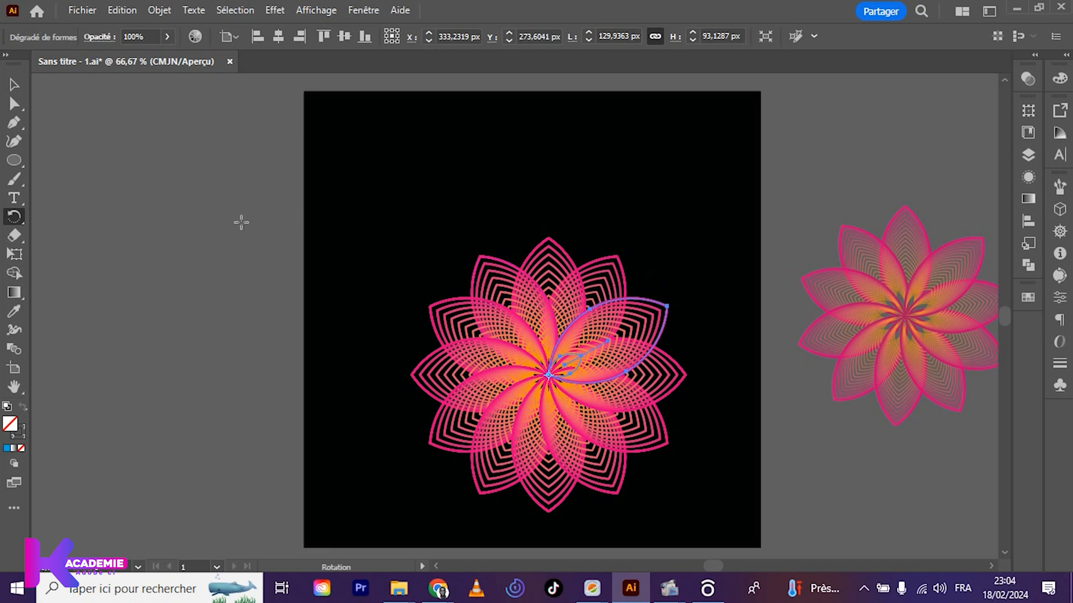
# - Select the whole flower, enlarge it proportionally to about 468 × 468 px, and centre it on the artboard
pyautogui.click(13, 85)
pyautogui.moveTo(388, 183); pyautogui.dragTo(672, 540)
pyautogui.moveTo(686, 239); pyautogui.dragTo(788, 162)
pyautogui.moveTo(607, 322); pyautogui.dragTo(592, 273)
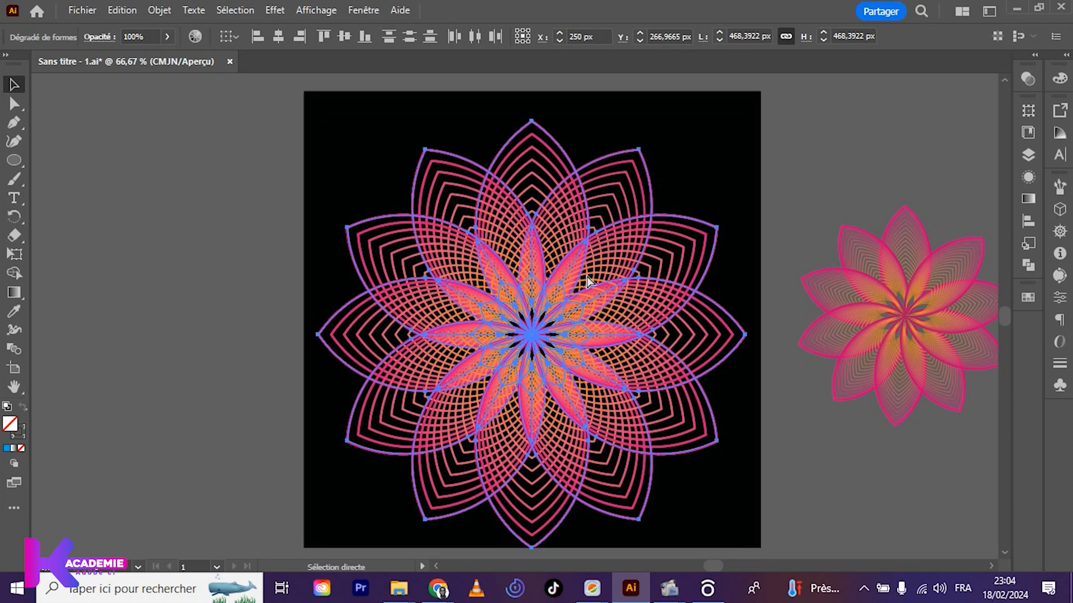
pyautogui.hotkey('ctrl', '+')
pyautogui.press('space')
pyautogui.moveTo(438, 282); pyautogui.dragTo(517, 349)
pyautogui.hotkey('ctrl', '-')
pyautogui.click(192, 279)
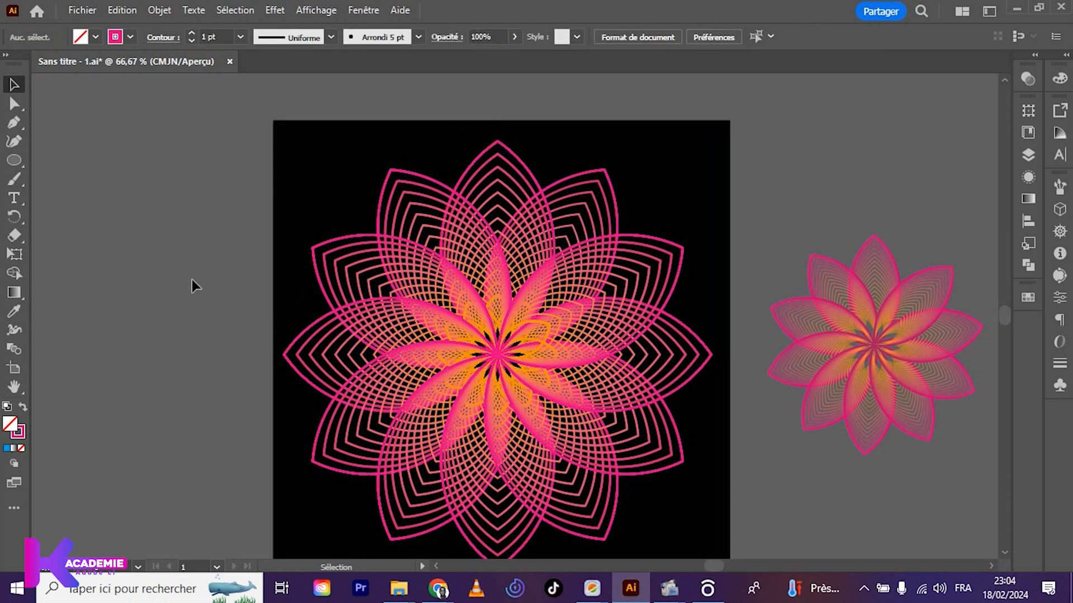